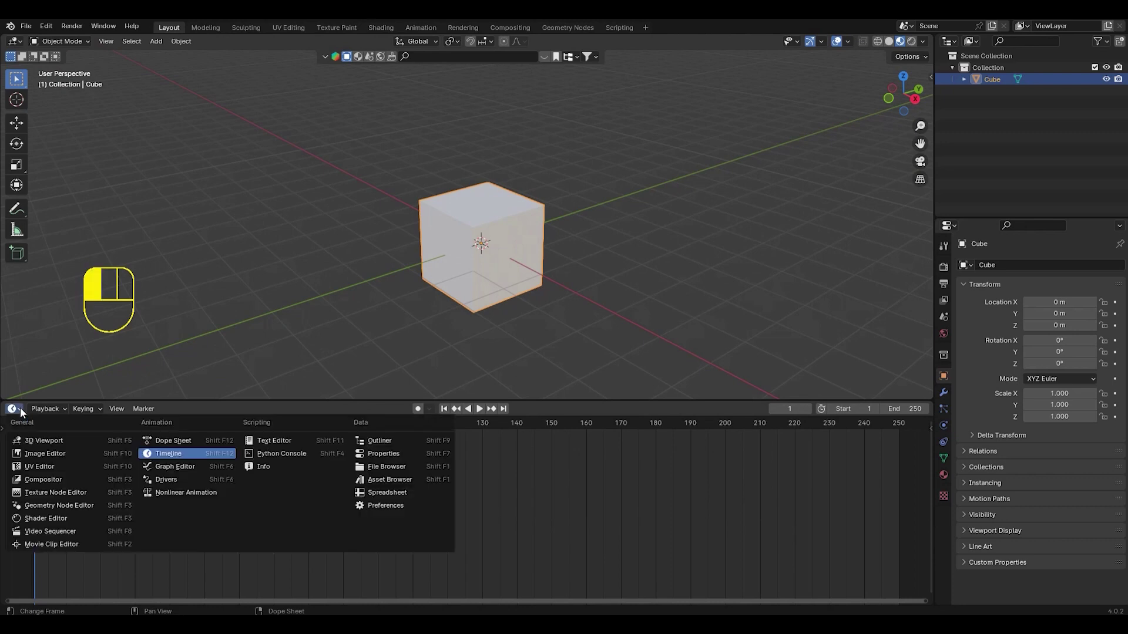
- Switch the timeline area to the Shader Editor and frame the cube's material nodes with free space before the Principled BSDF
{"action": "left_click", "coordinate": [73, 516]}
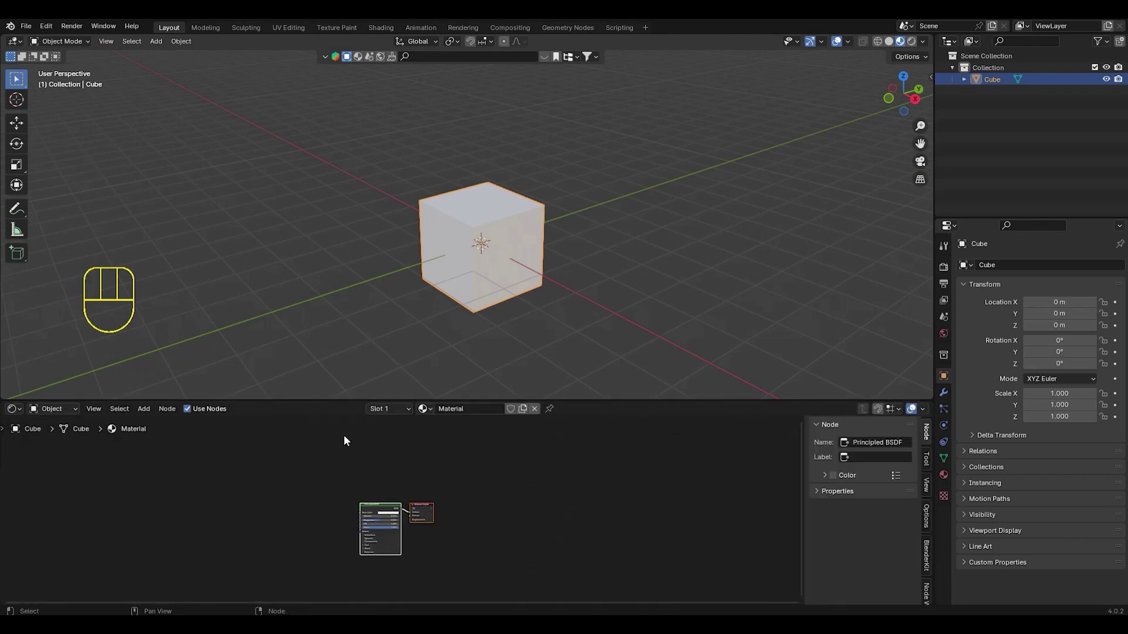
{"action": "scroll", "coordinate": [358, 490], "scroll_direction": "up", "scroll_amount": 5}
{"action": "middle_click_drag", "start_coordinate": [379, 485], "coordinate": [431, 492]}
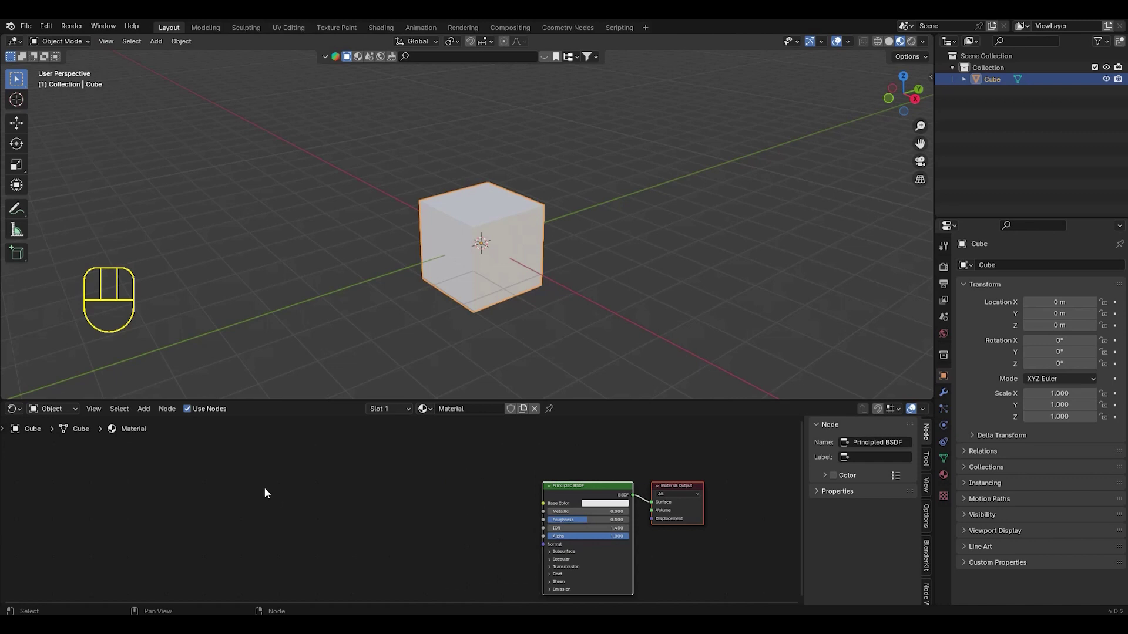
{"action": "scroll", "coordinate": [373, 498], "scroll_direction": "down", "scroll_amount": 1}
{"action": "middle_click_drag", "start_coordinate": [373, 498], "coordinate": [343, 484]}
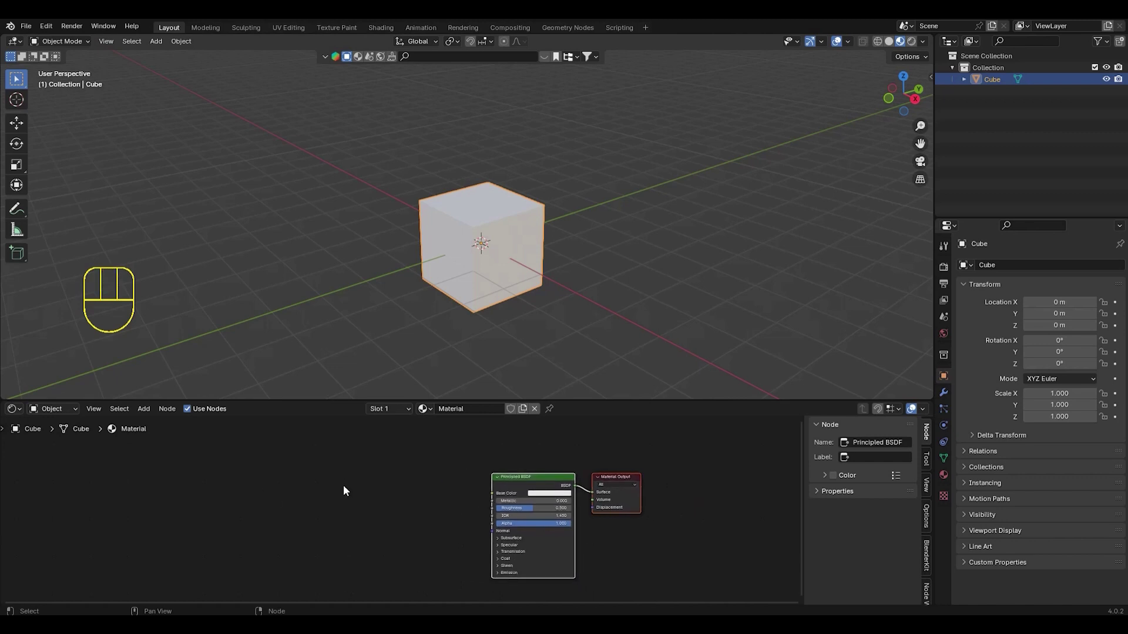
- Add a Texture Coordinate node well to the left of the Principled BSDF node
{"action": "left_click", "coordinate": [144, 411]}
{"action": "mouse_move", "coordinate": [165, 423]}
{"action": "left_click", "coordinate": [252, 374]}
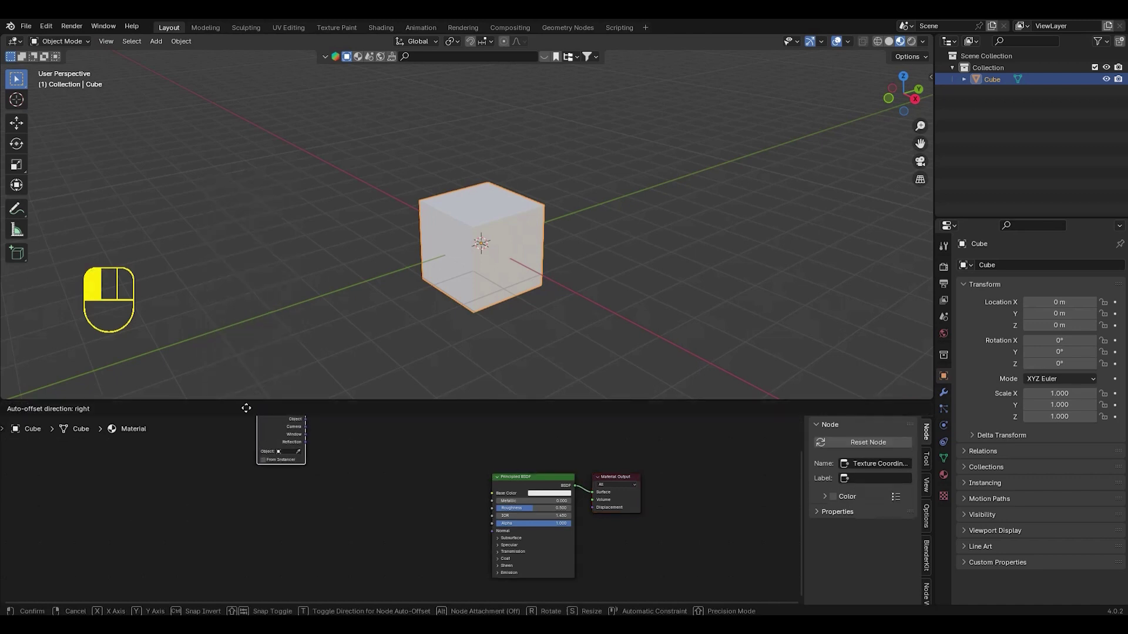
{"action": "left_click", "coordinate": [207, 473]}
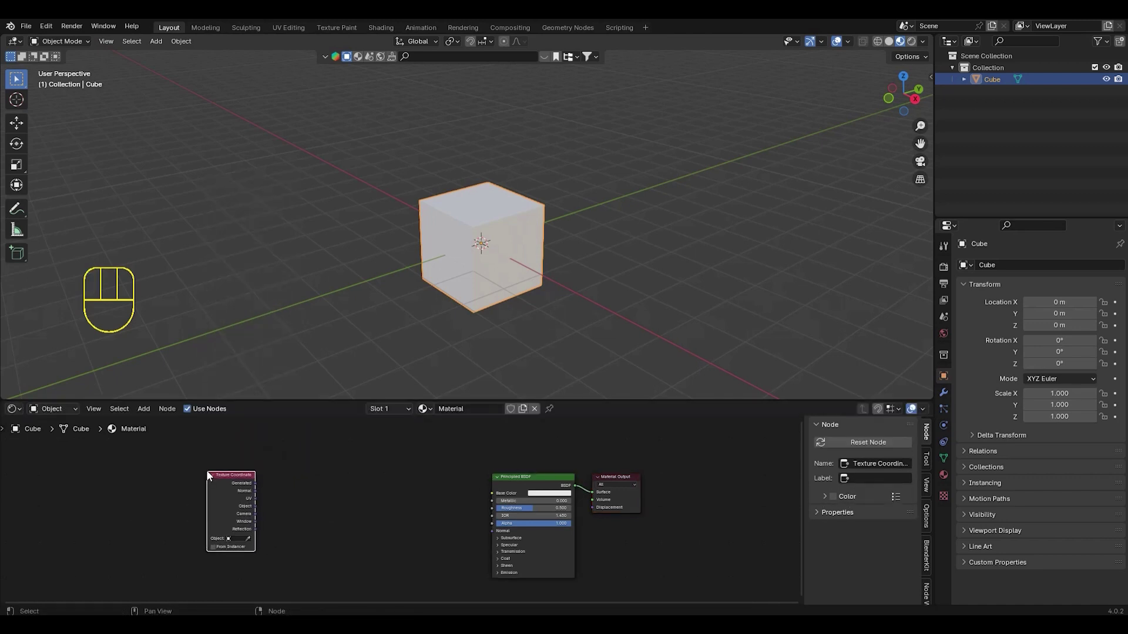
- Add a Mapping node and arrange it just to the right of the Texture Coordinate node
{"action": "left_click", "coordinate": [144, 410]}
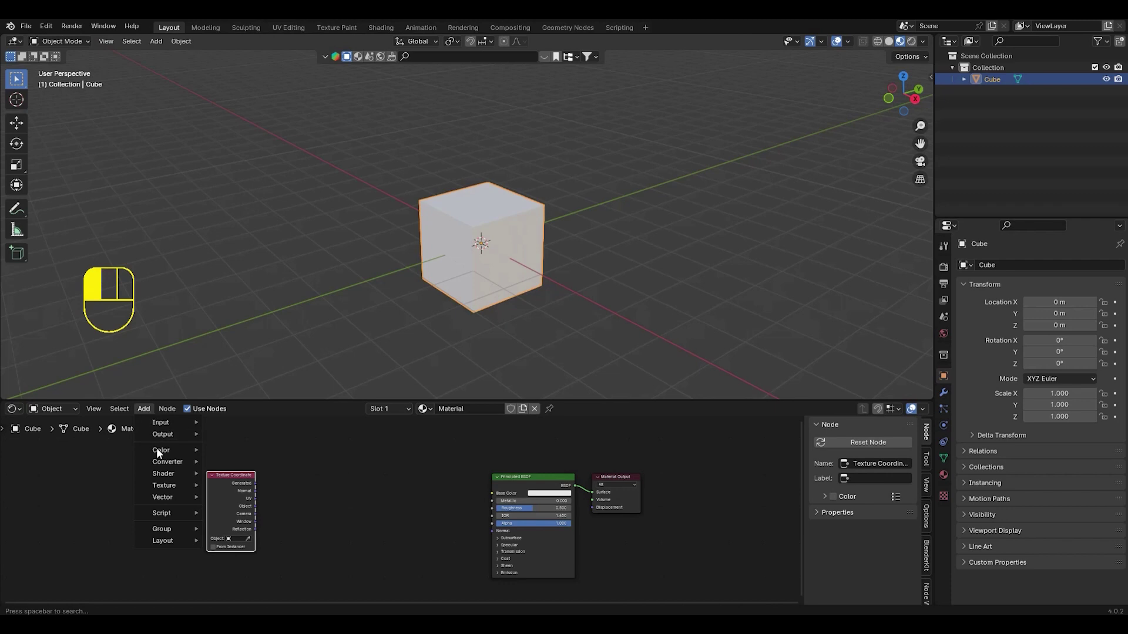
{"action": "mouse_move", "coordinate": [163, 494]}
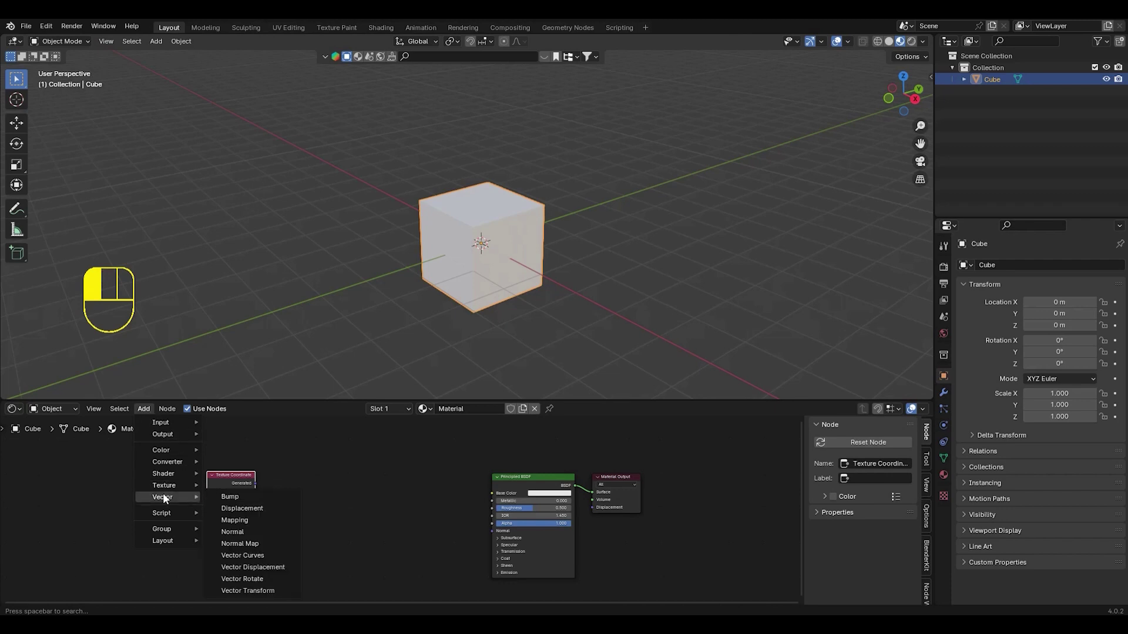
{"action": "left_click", "coordinate": [234, 519]}
{"action": "left_click", "coordinate": [270, 467]}
{"action": "left_click_drag", "start_coordinate": [234, 475], "coordinate": [198, 466]}
{"action": "left_click_drag", "start_coordinate": [283, 463], "coordinate": [251, 451]}
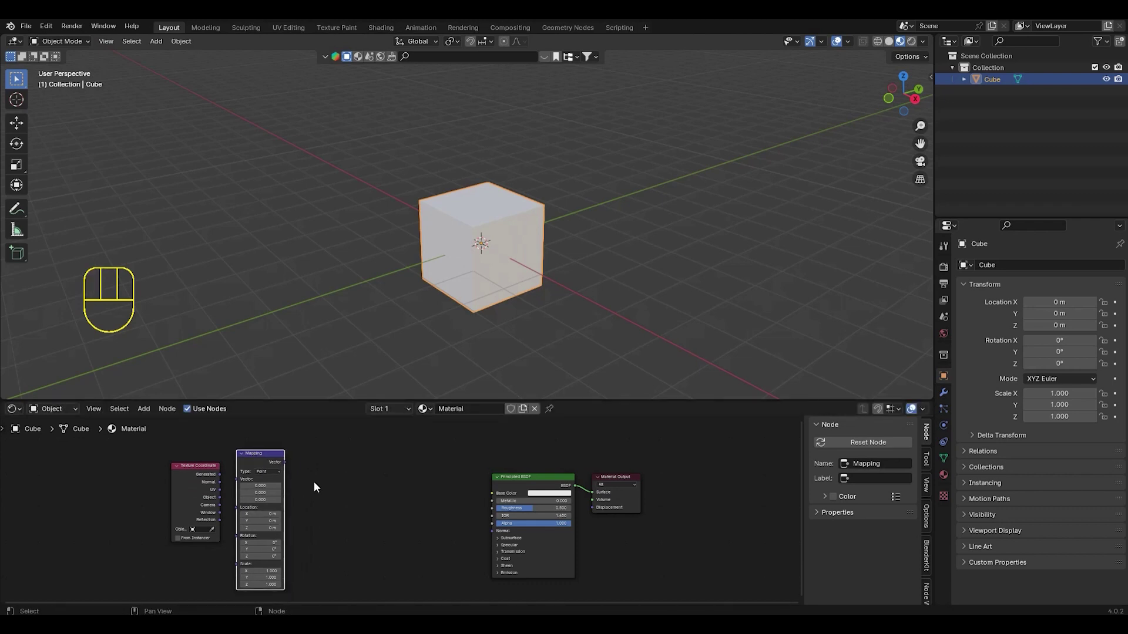
- Connect the Texture Coordinate node's Object output to the Mapping node's Vector input
{"action": "scroll", "coordinate": [205, 497], "scroll_direction": "up", "scroll_amount": 1}
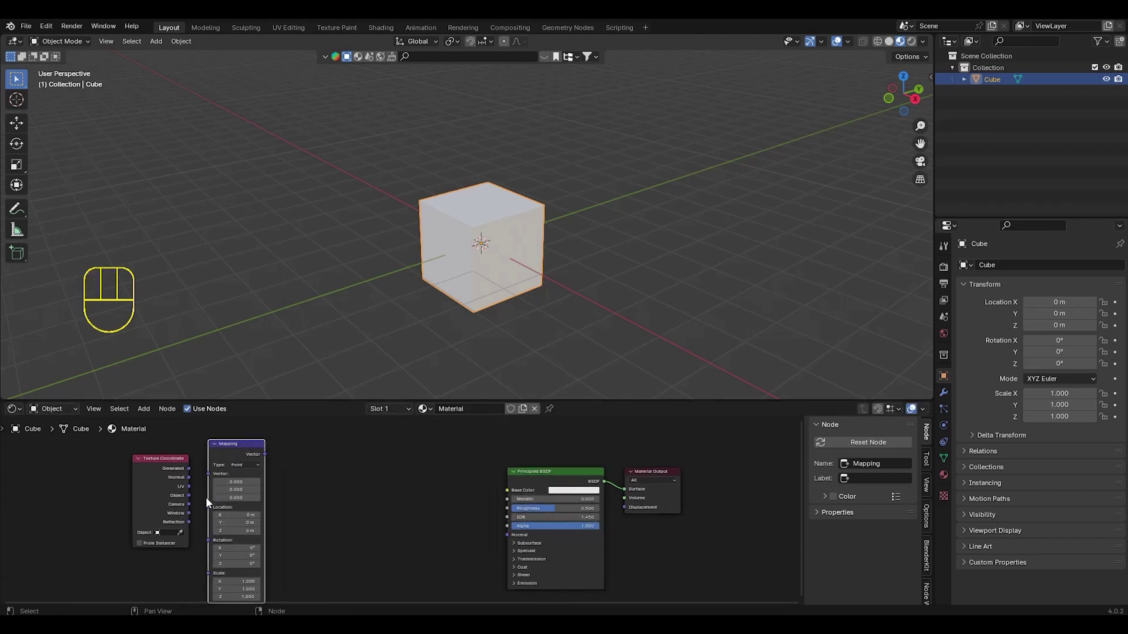
{"action": "left_click_drag", "start_coordinate": [189, 495], "coordinate": [150, 454]}
{"action": "left_click_drag", "start_coordinate": [227, 443], "coordinate": [219, 445]}
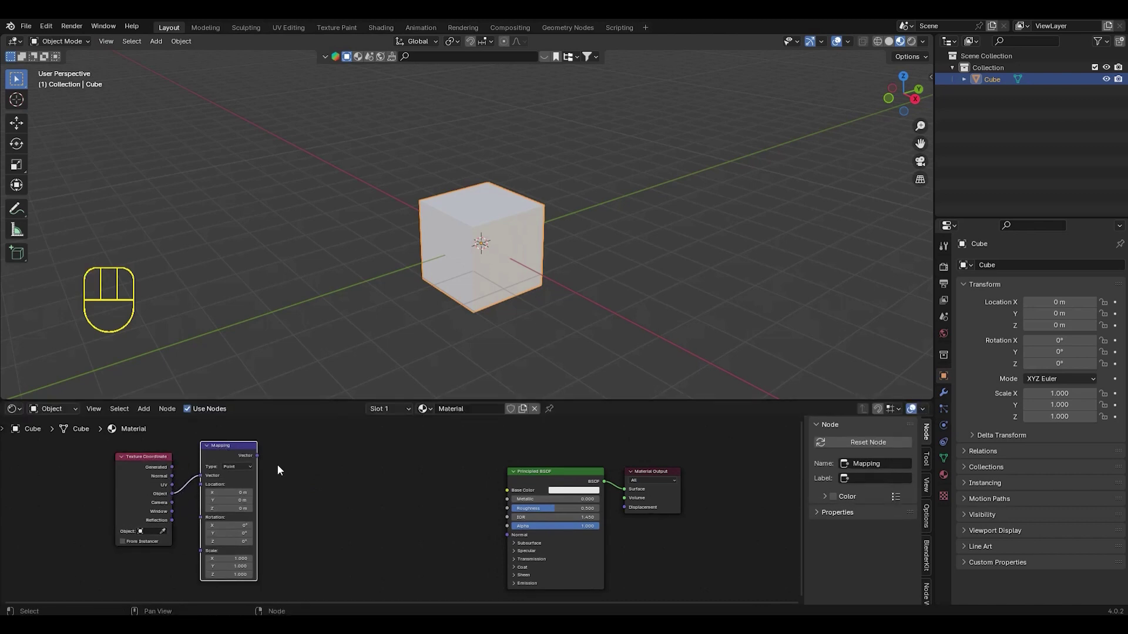
- Add a Color Ramp node between the Mapping and Principled BSDF nodes
{"action": "left_click", "coordinate": [144, 409]}
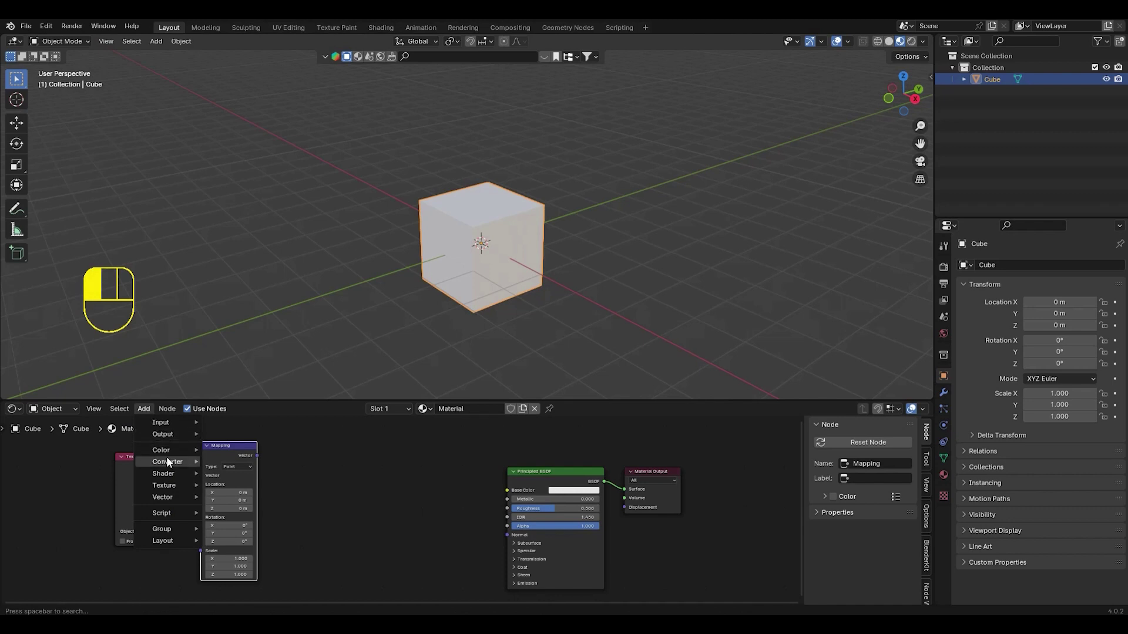
{"action": "mouse_move", "coordinate": [168, 462]}
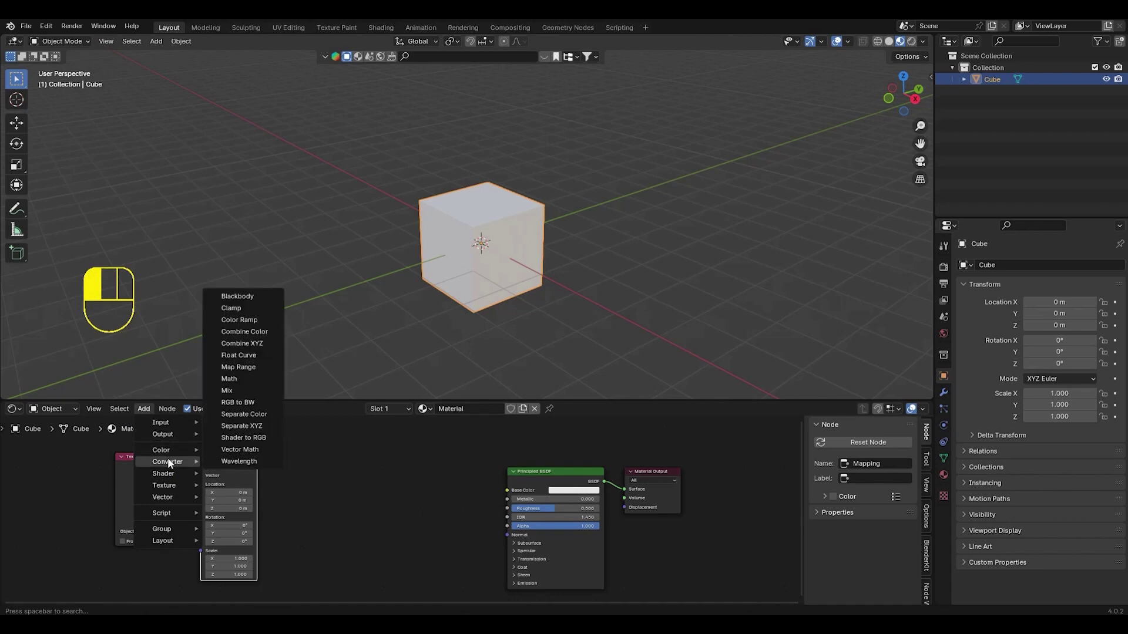
{"action": "left_click", "coordinate": [250, 319]}
{"action": "left_click_drag", "start_coordinate": [350, 473], "coordinate": [324, 446]}
{"action": "middle_click_drag", "start_coordinate": [379, 470], "coordinate": [410, 473]}
{"action": "scroll", "coordinate": [410, 473], "scroll_direction": "up", "scroll_amount": 2}
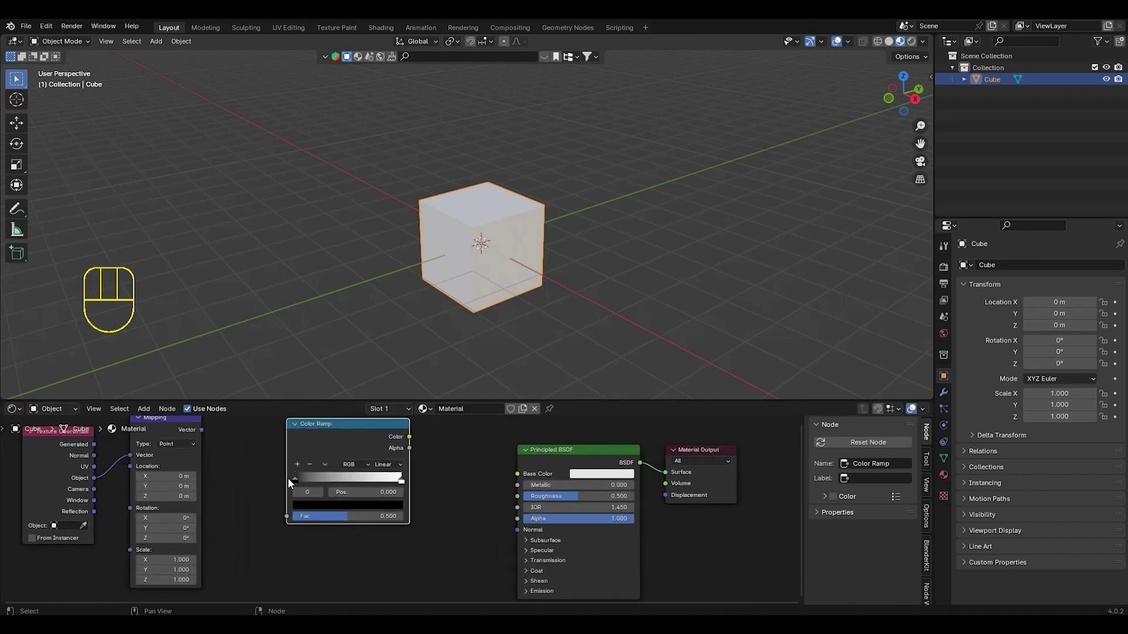
- Make the Color Ramp's black stop dark grey at position 0.382 and move its white stop to 0.786
{"action": "left_click_drag", "start_coordinate": [295, 479], "coordinate": [333, 484]}
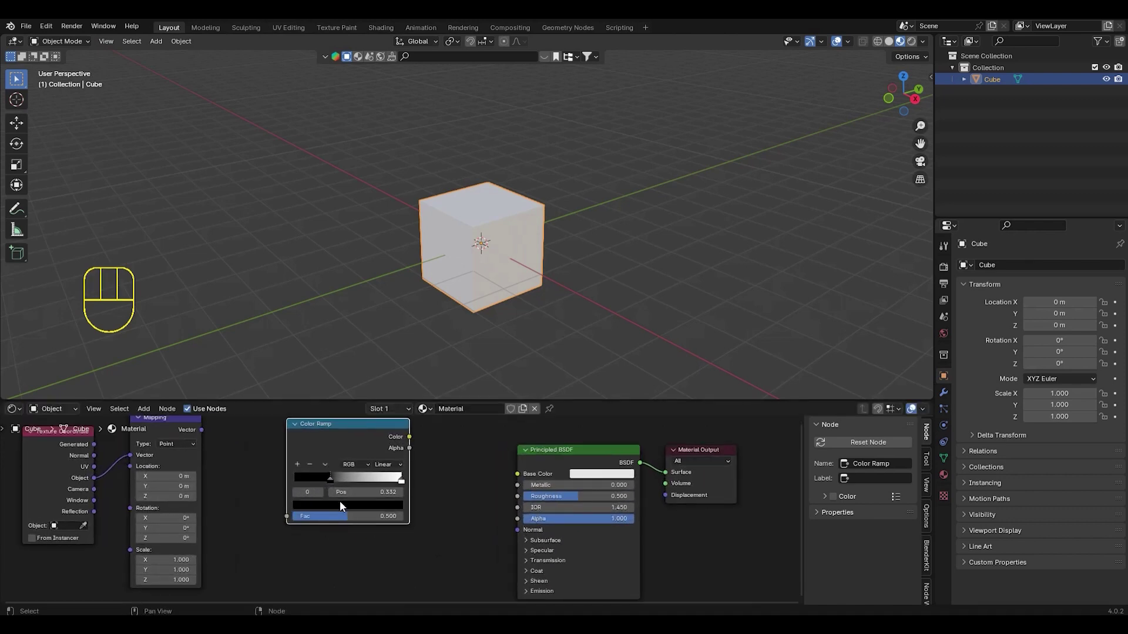
{"action": "left_click", "coordinate": [340, 504]}
{"action": "left_click_drag", "start_coordinate": [398, 433], "coordinate": [397, 407]}
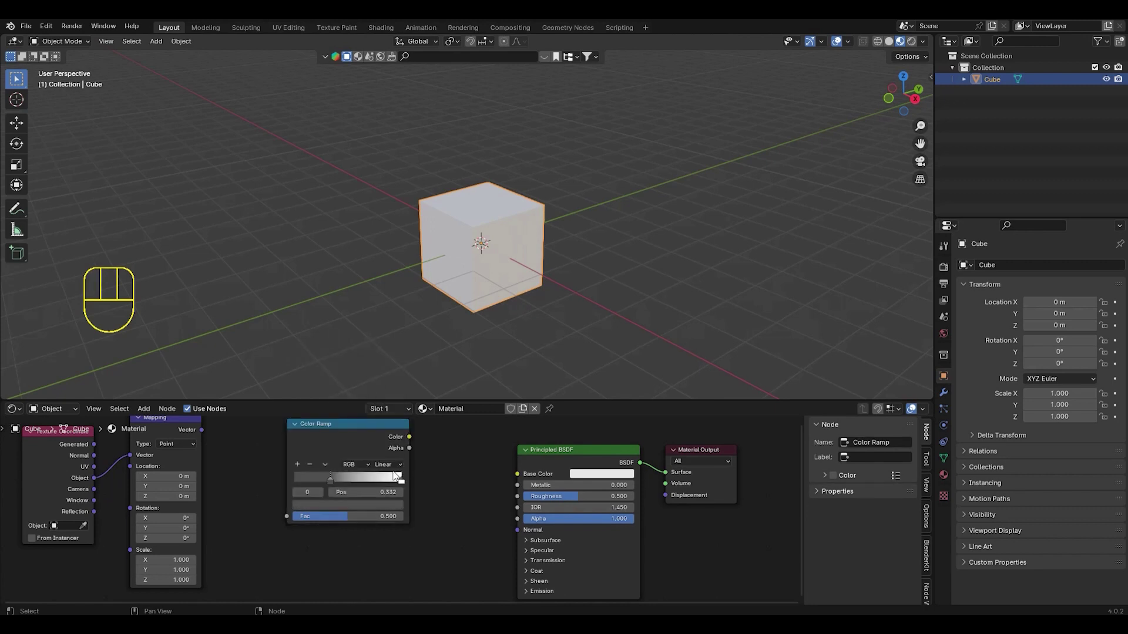
{"action": "left_click_drag", "start_coordinate": [400, 479], "coordinate": [382, 482]}
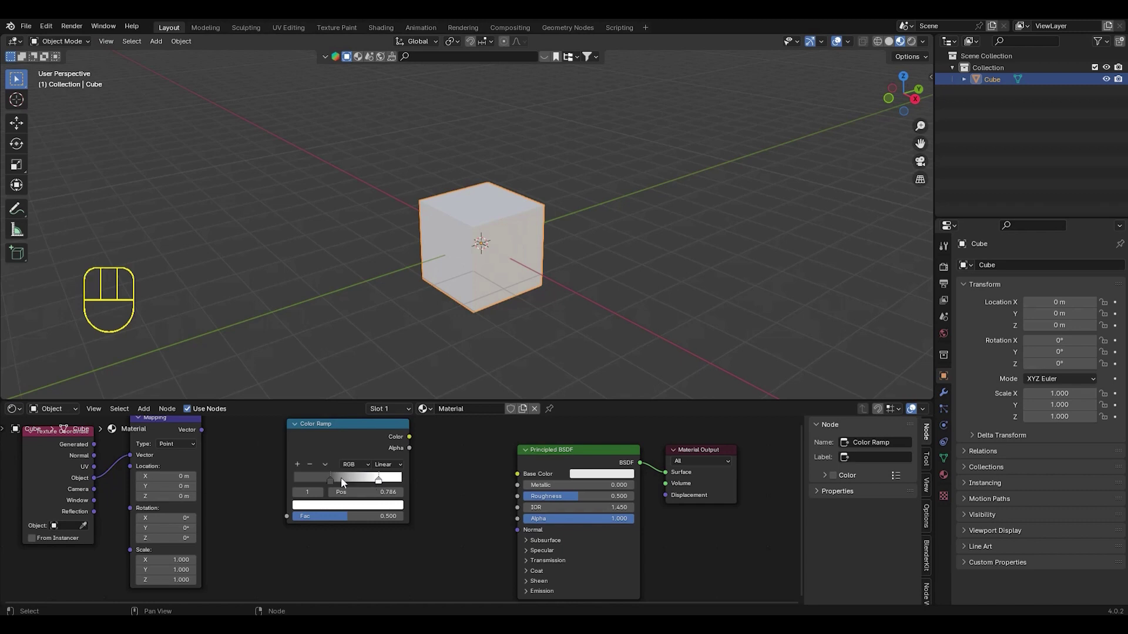
{"action": "left_click", "coordinate": [329, 478]}
- Reposition the Texture Coordinate and Mapping nodes and add a Voronoi Texture node directly to the right of the Mapping node
{"action": "scroll", "coordinate": [265, 477], "scroll_direction": "down", "scroll_amount": 1}
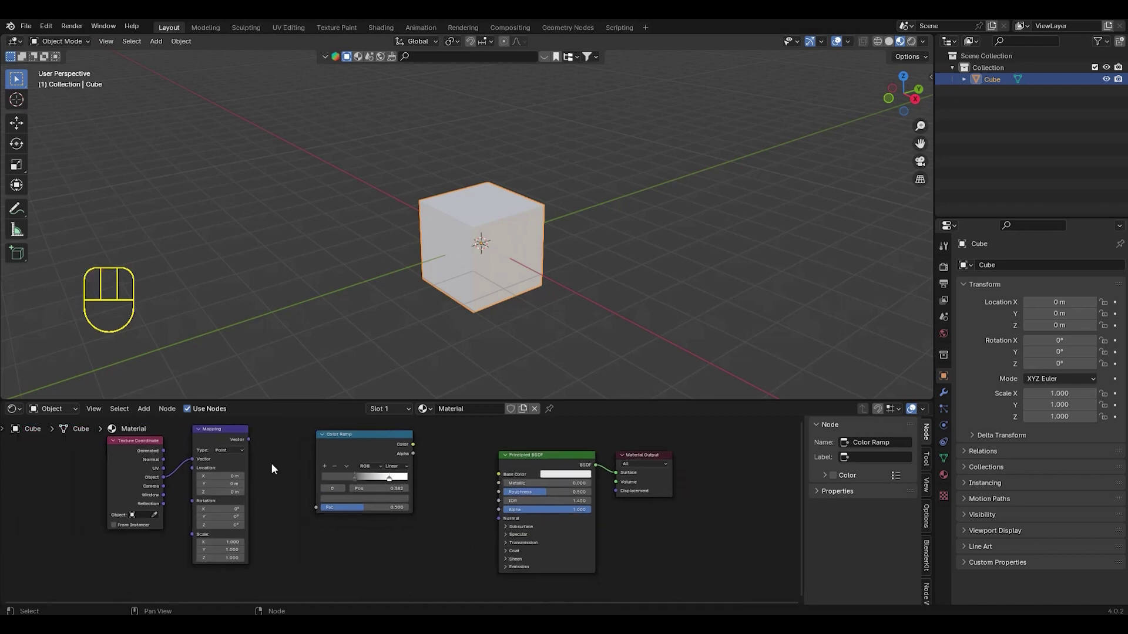
{"action": "scroll", "coordinate": [266, 464], "scroll_direction": "down", "scroll_amount": 1}
{"action": "left_click", "coordinate": [189, 442]}
{"action": "mouse_move", "coordinate": [189, 442]}
{"action": "left_mouse_down"}
{"action": "mouse_move", "coordinate": [258, 463]}
{"action": "mouse_move", "coordinate": [257, 450]}
{"action": "mouse_move", "coordinate": [197, 453]}
{"action": "left_mouse_up"}
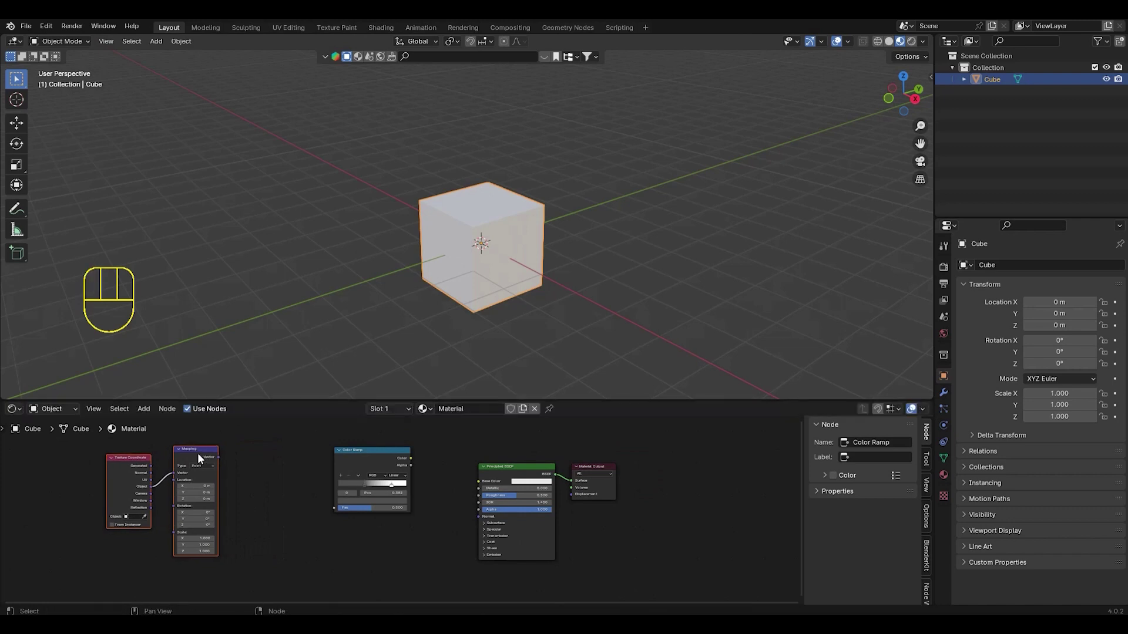
{"action": "left_click", "coordinate": [144, 410]}
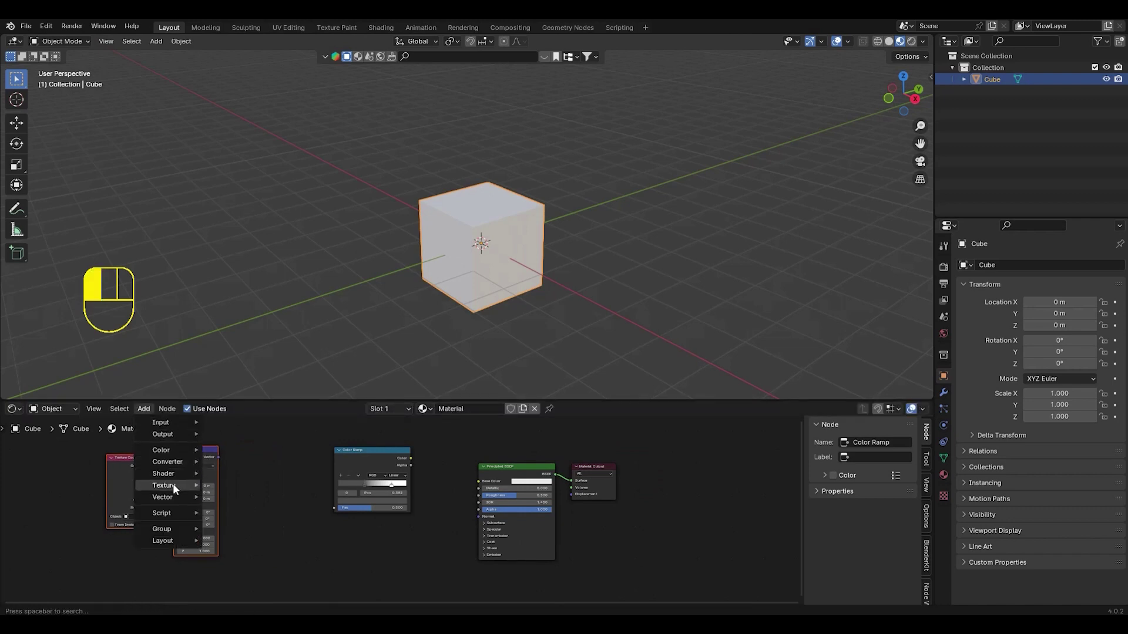
{"action": "mouse_move", "coordinate": [173, 484]}
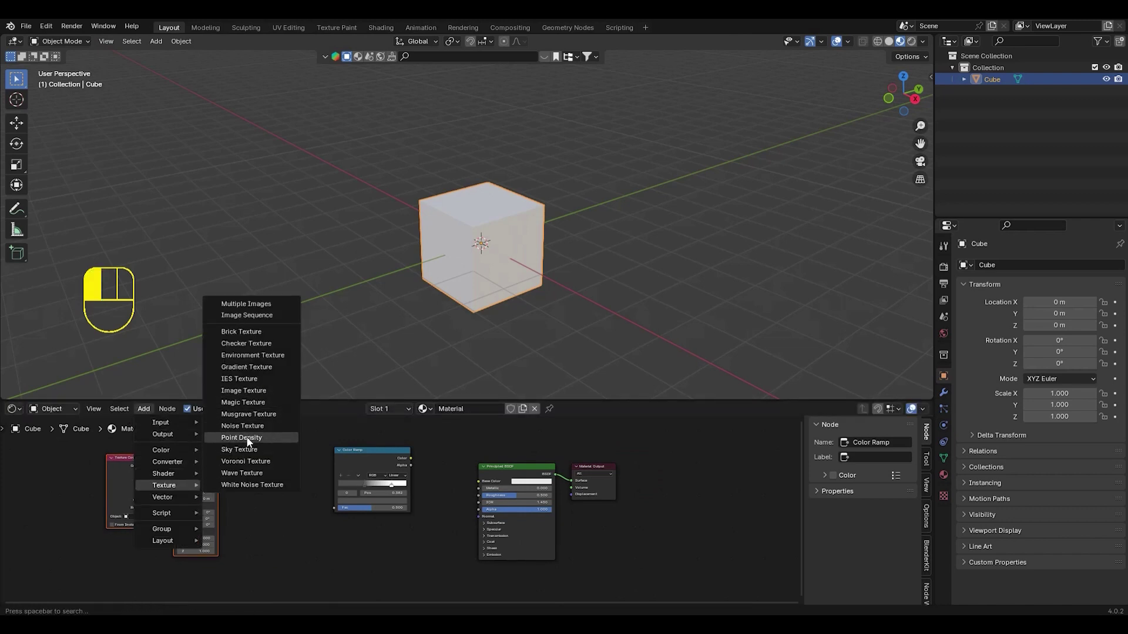
{"action": "left_click", "coordinate": [246, 461]}
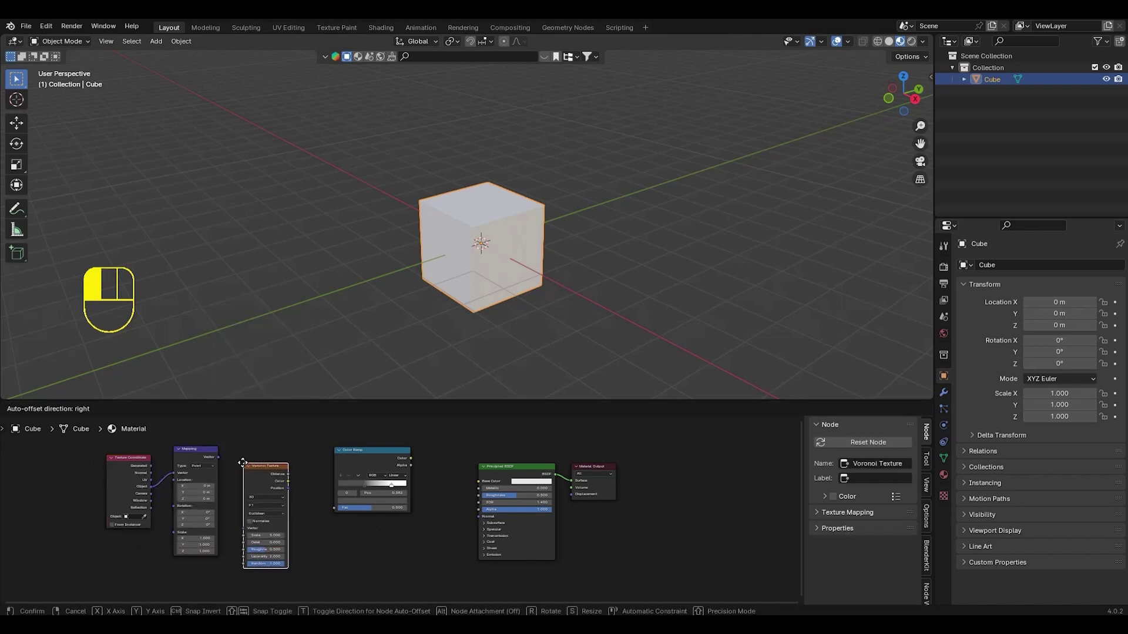
{"action": "left_click", "coordinate": [234, 444]}
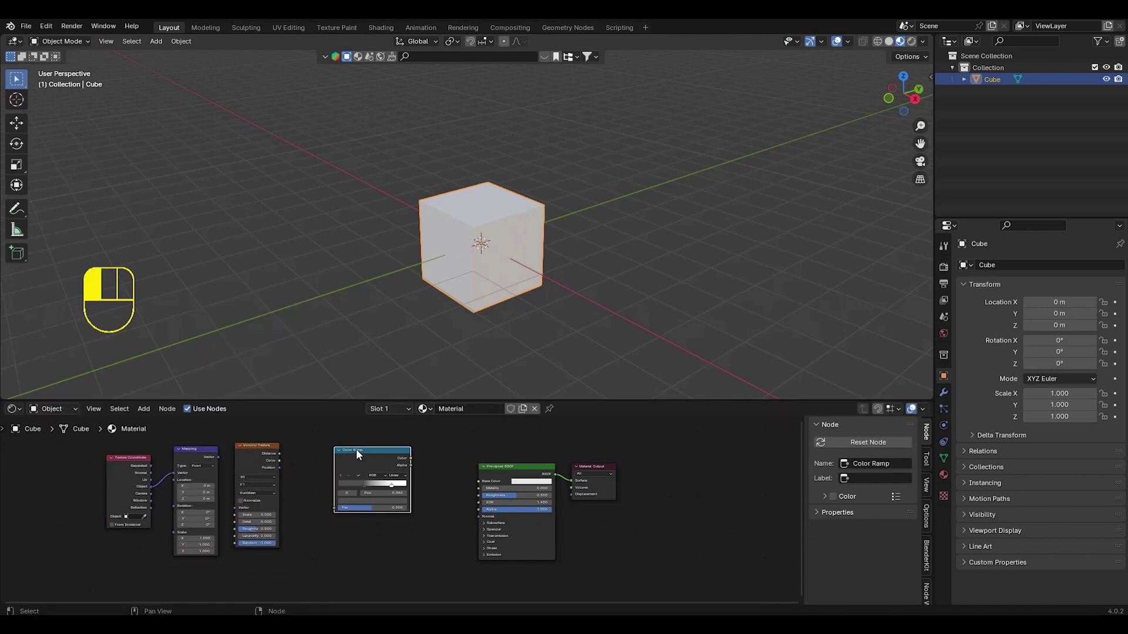
- Spread the existing nodes apart and add a Brick Texture node between the Voronoi Texture and the Color Ramp
{"action": "left_click_drag", "start_coordinate": [356, 449], "coordinate": [361, 451]}
{"action": "left_click_drag", "start_coordinate": [136, 440], "coordinate": [250, 493]}
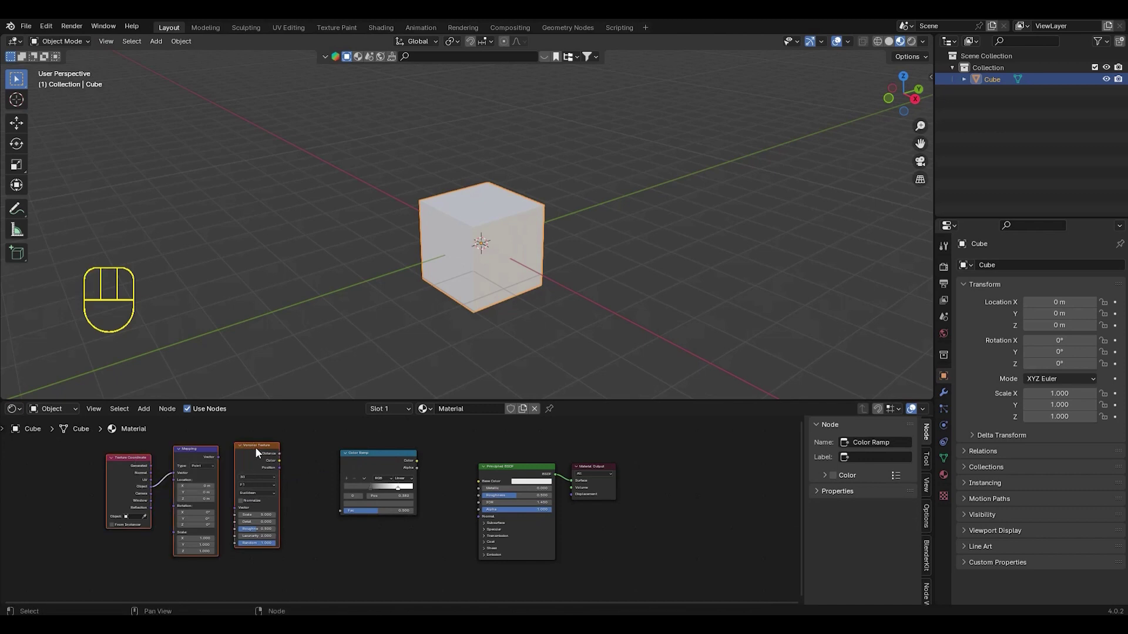
{"action": "key", "text": "g"}
{"action": "left_click", "coordinate": [210, 455]}
{"action": "left_click", "coordinate": [143, 409]}
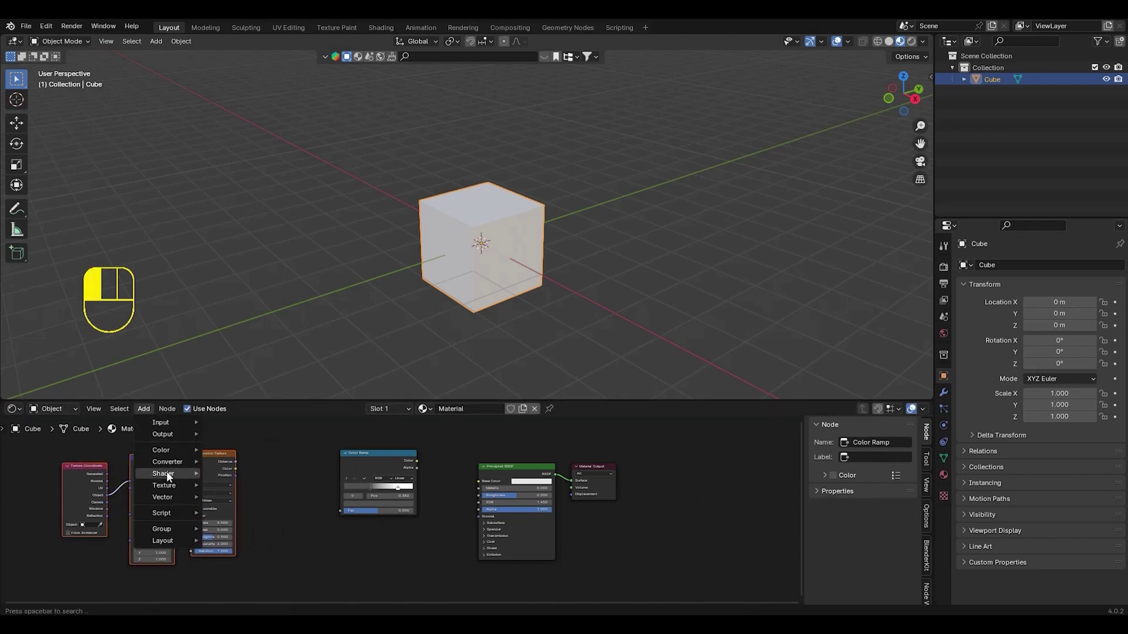
{"action": "mouse_move", "coordinate": [167, 481]}
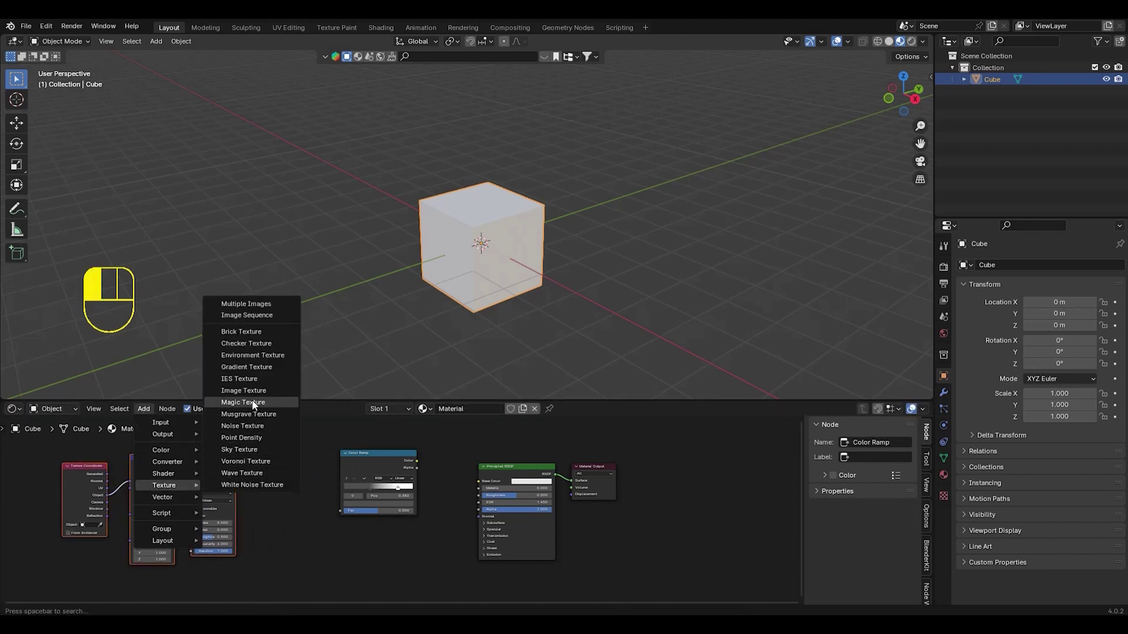
{"action": "left_click", "coordinate": [257, 331]}
{"action": "left_click", "coordinate": [259, 449]}
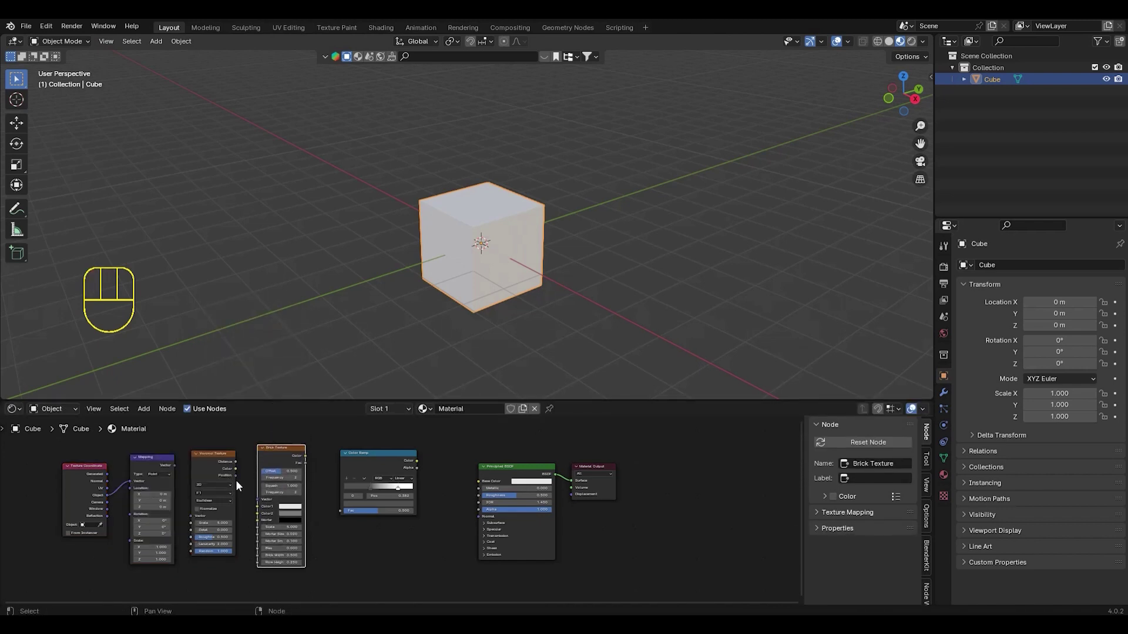
- Set the Voronoi Texture to 4D with the F2 feature and the Chebychev distance metric
{"action": "scroll", "coordinate": [235, 480], "scroll_direction": "up", "scroll_amount": 4}
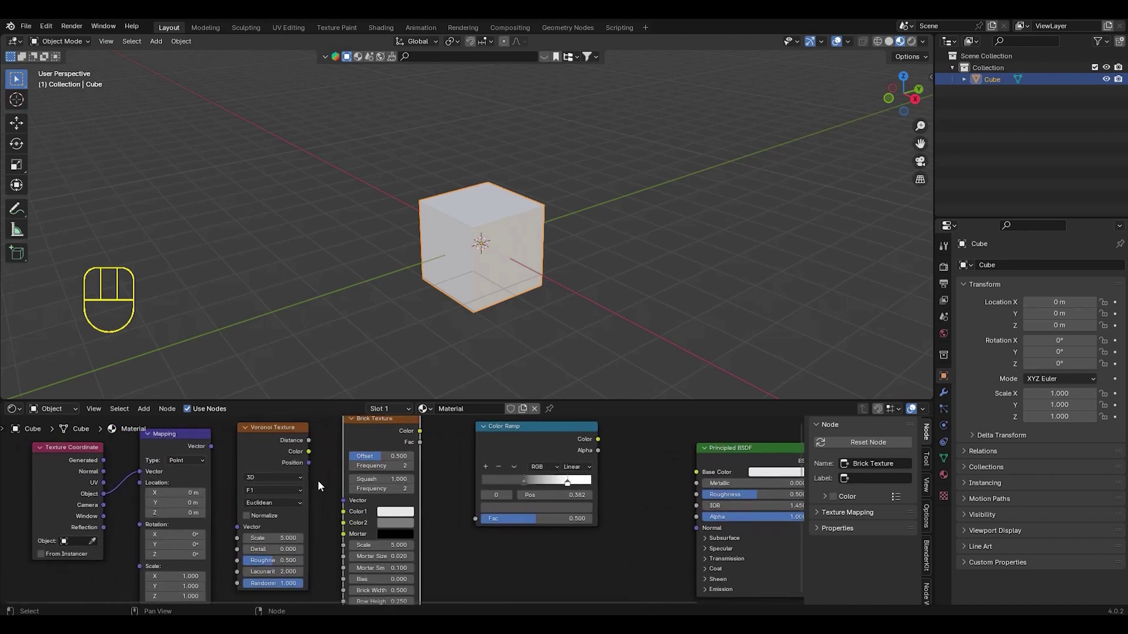
{"action": "left_click", "coordinate": [283, 473]}
{"action": "left_click", "coordinate": [274, 533]}
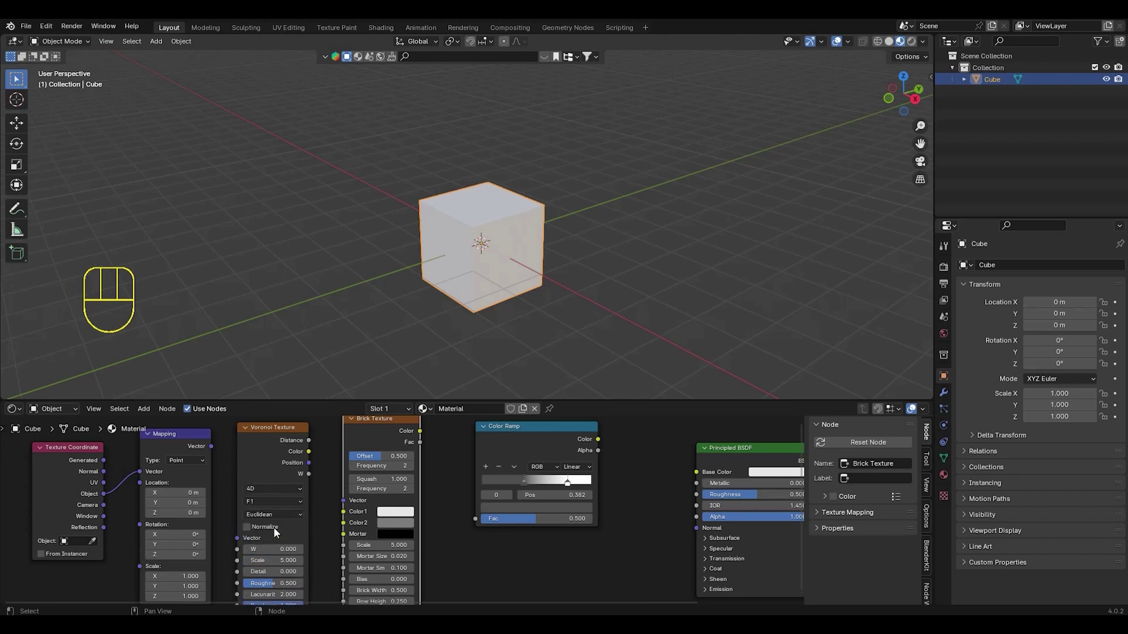
{"action": "left_click", "coordinate": [275, 501]}
{"action": "left_click", "coordinate": [273, 538]}
{"action": "left_click", "coordinate": [277, 515]}
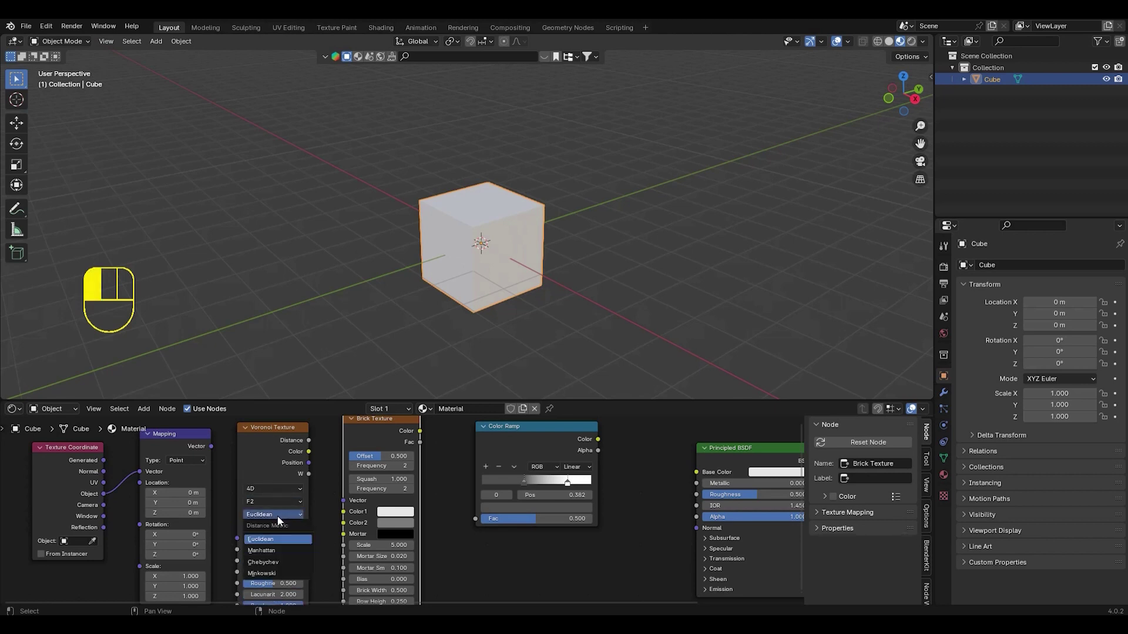
{"action": "left_click", "coordinate": [278, 561]}
- Add a second Color Ramp node below the first one
{"action": "scroll", "coordinate": [317, 531], "scroll_direction": "down", "scroll_amount": 2}
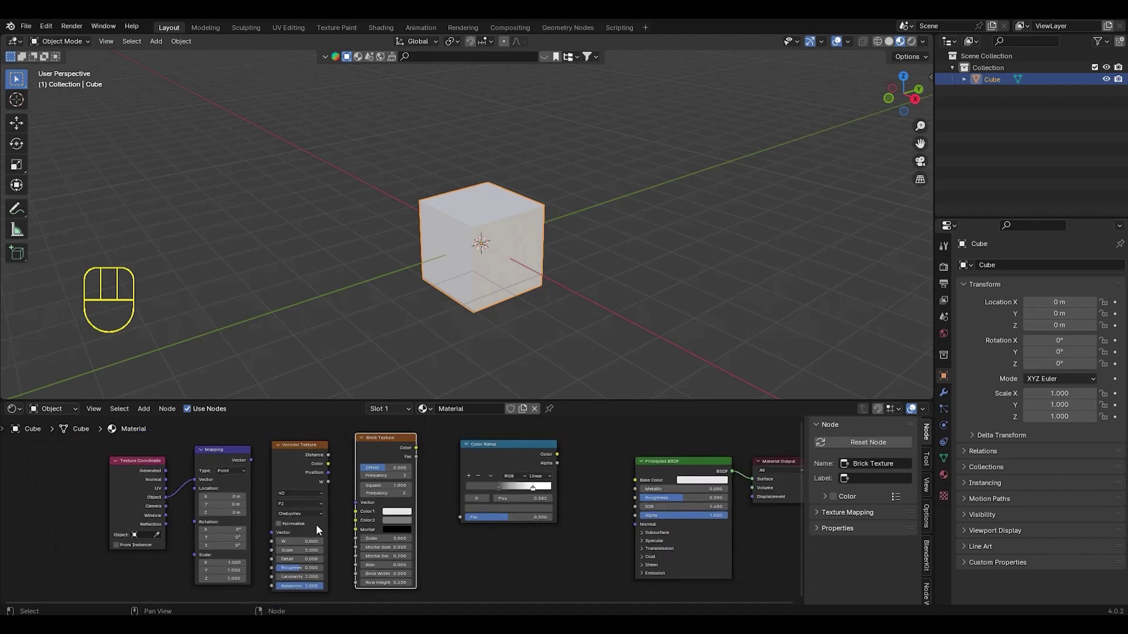
{"action": "middle_click_drag", "start_coordinate": [317, 525], "coordinate": [302, 513]}
{"action": "middle_click_drag", "start_coordinate": [421, 512], "coordinate": [344, 508]}
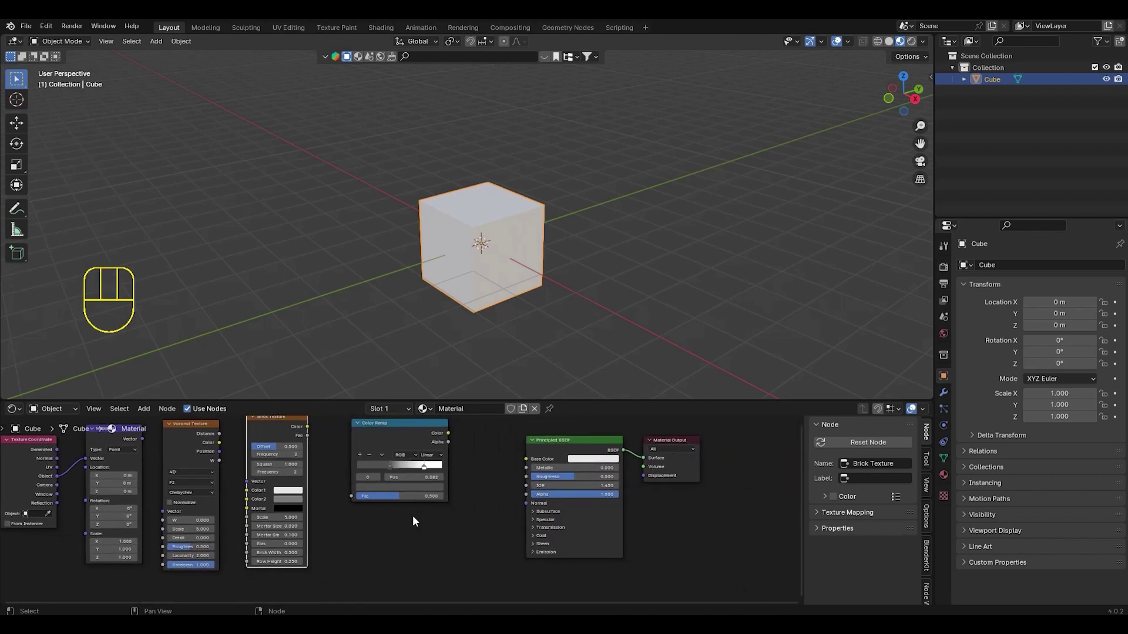
{"action": "scroll", "coordinate": [413, 481], "scroll_direction": "up", "scroll_amount": 1, "text": "shift"}
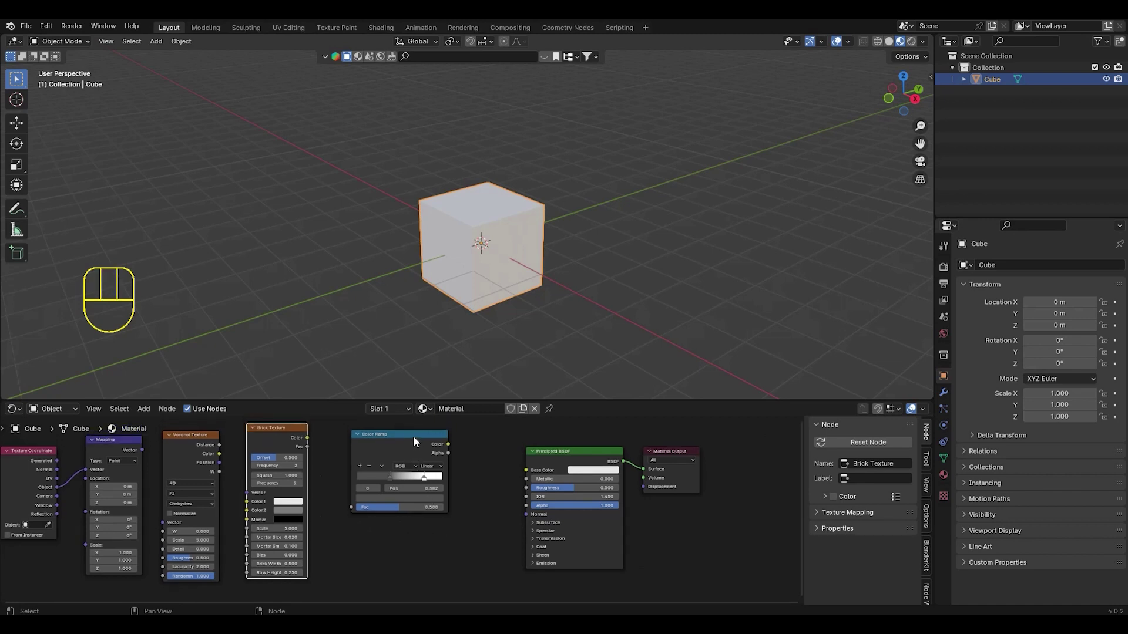
{"action": "left_click", "coordinate": [146, 409]}
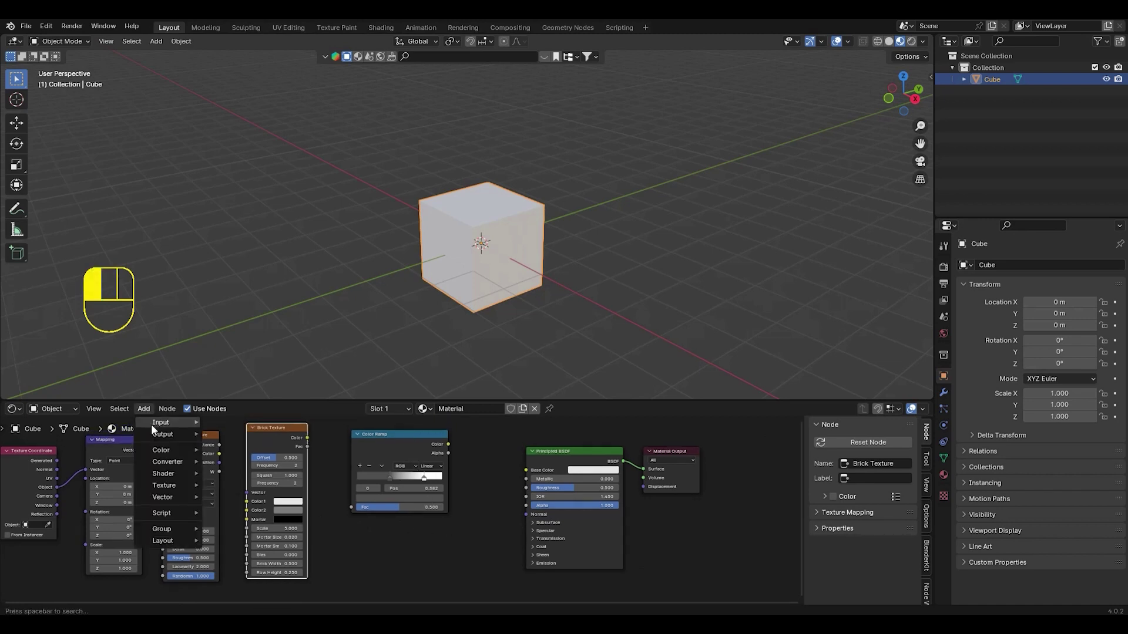
{"action": "left_click", "coordinate": [158, 460]}
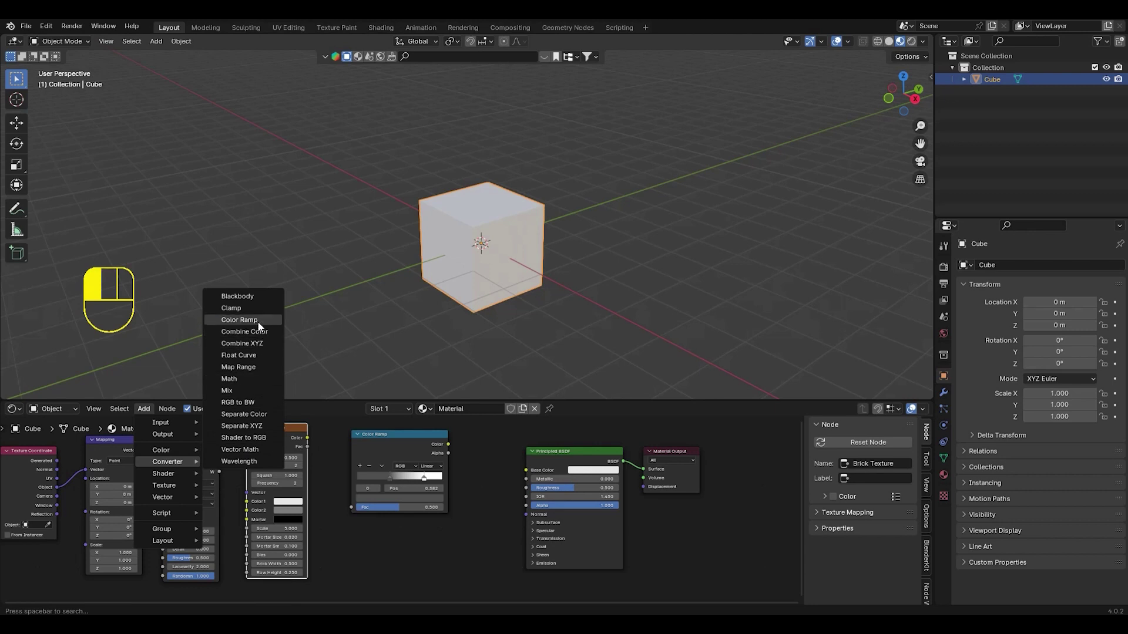
{"action": "left_click", "coordinate": [239, 319]}
{"action": "left_click", "coordinate": [379, 530]}
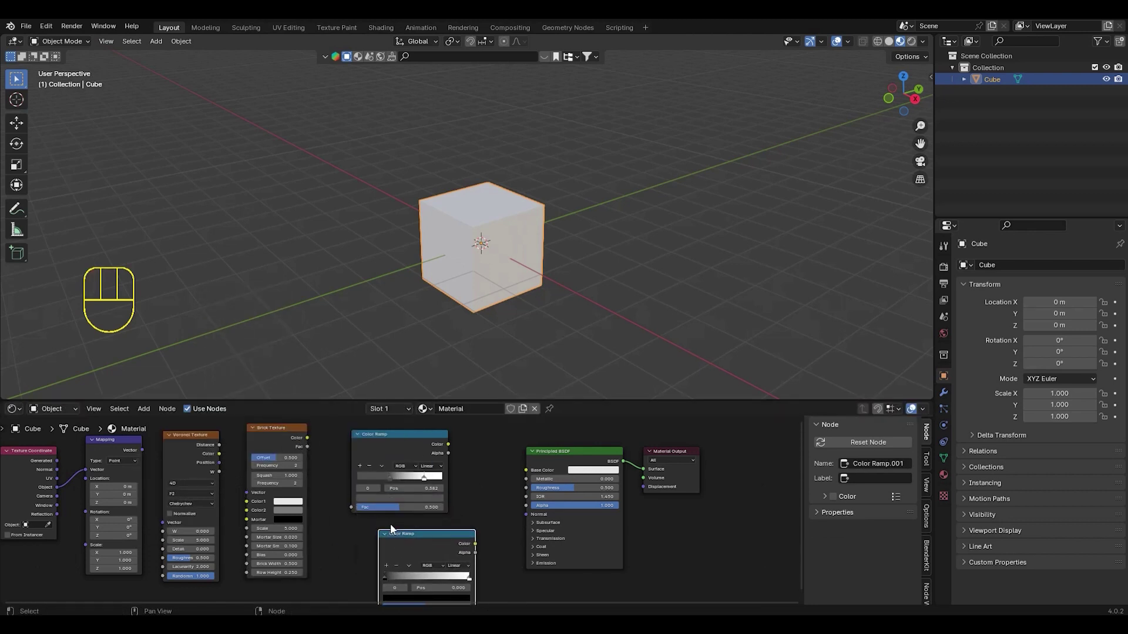
- On the lower Color Ramp, move the black stop to 0.864 and colour the end stop bright green
{"action": "scroll", "coordinate": [405, 519], "scroll_direction": "up", "scroll_amount": 3}
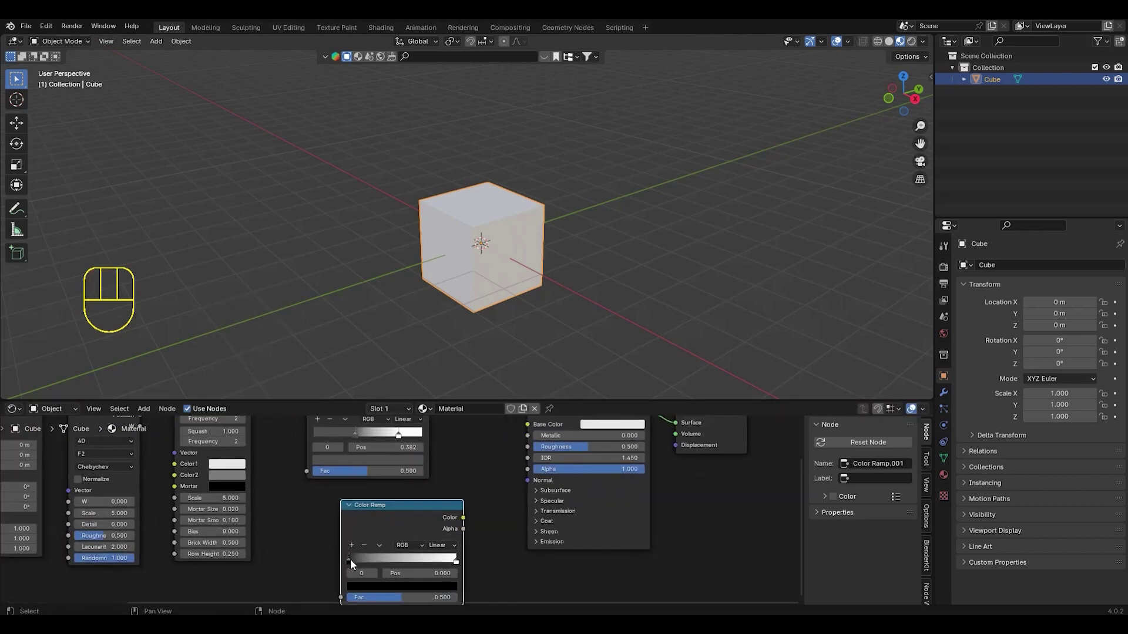
{"action": "left_click_drag", "start_coordinate": [348, 559], "coordinate": [442, 562]}
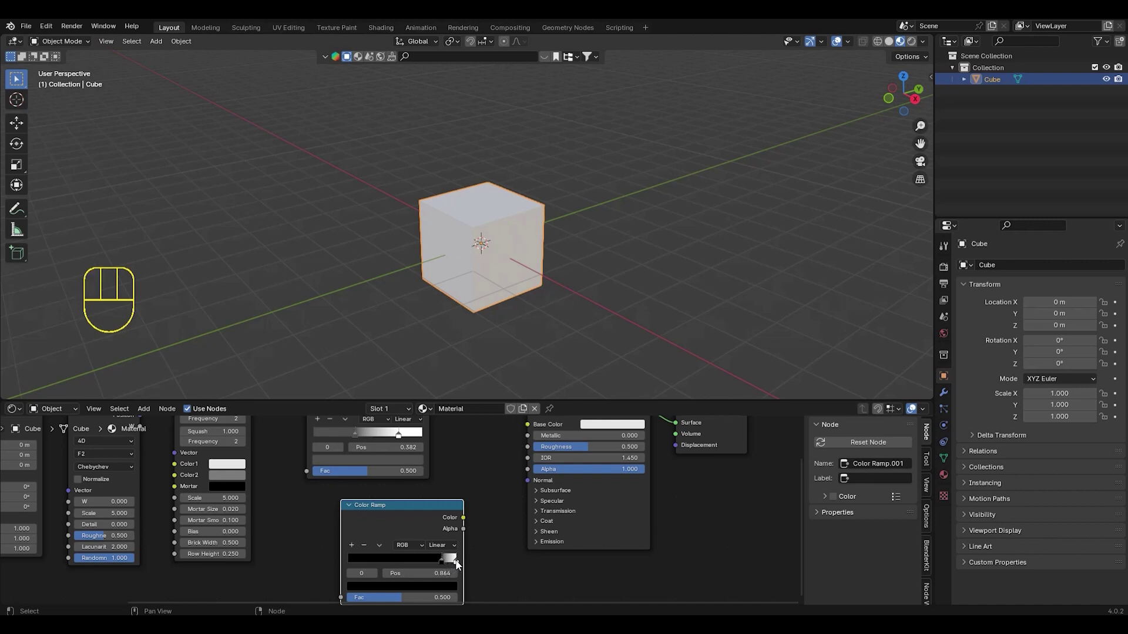
{"action": "left_click", "coordinate": [456, 561]}
{"action": "left_click", "coordinate": [451, 586]}
{"action": "left_click_drag", "start_coordinate": [403, 470], "coordinate": [365, 470]}
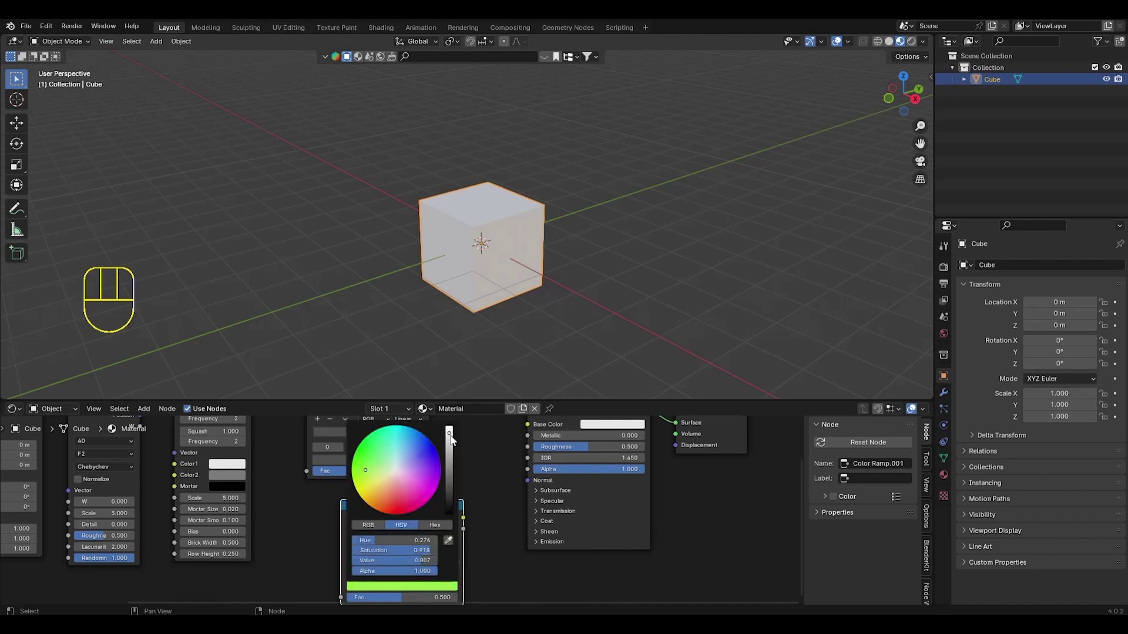
- Shift the two Color Ramp nodes slightly and add a Bump node between the upper one and the Principled BSDF
{"action": "scroll", "coordinate": [444, 480], "scroll_direction": "down", "scroll_amount": 1}
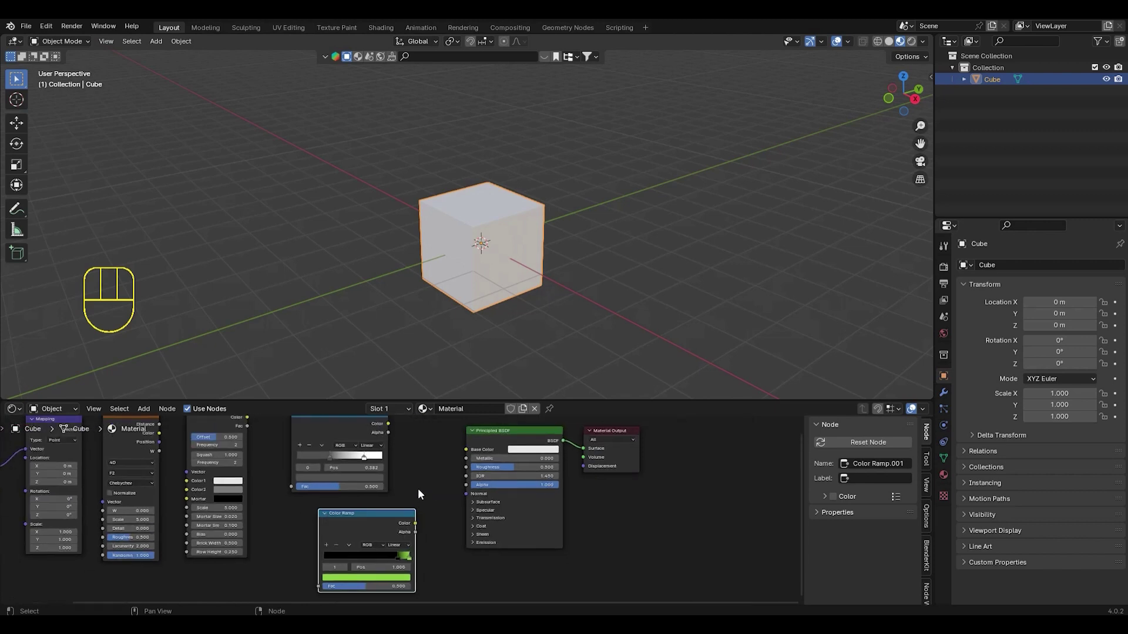
{"action": "middle_click_drag", "start_coordinate": [417, 488], "coordinate": [438, 529]}
{"action": "scroll", "coordinate": [420, 512], "scroll_direction": "down", "scroll_amount": 1}
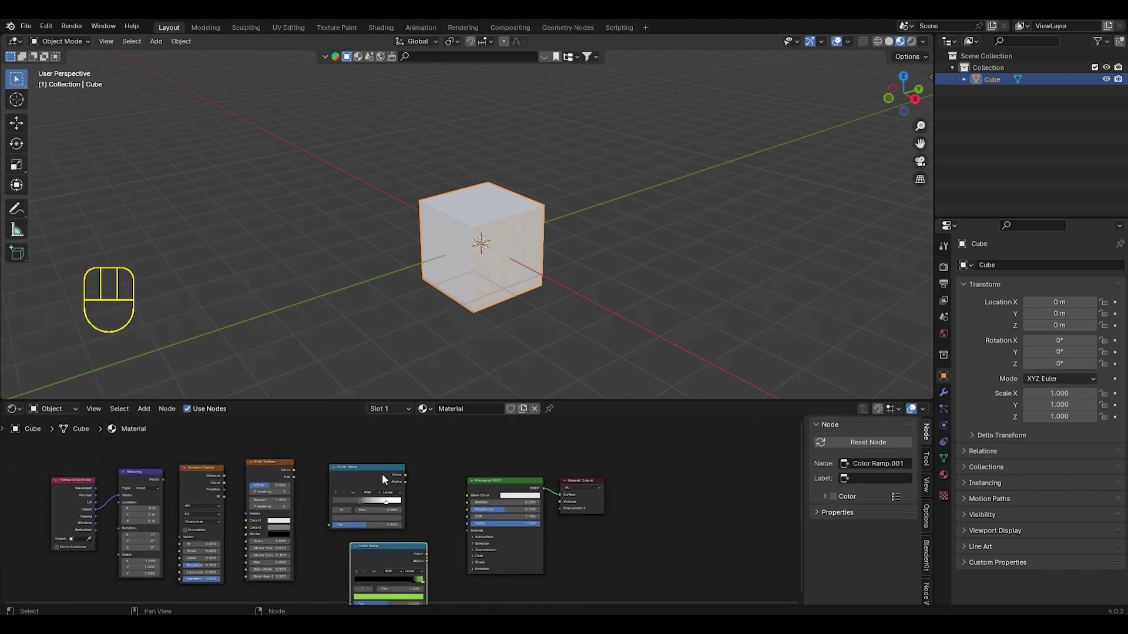
{"action": "left_click_drag", "start_coordinate": [382, 474], "coordinate": [383, 470]}
{"action": "left_click_drag", "start_coordinate": [392, 552], "coordinate": [381, 553]}
{"action": "left_click", "coordinate": [145, 410]}
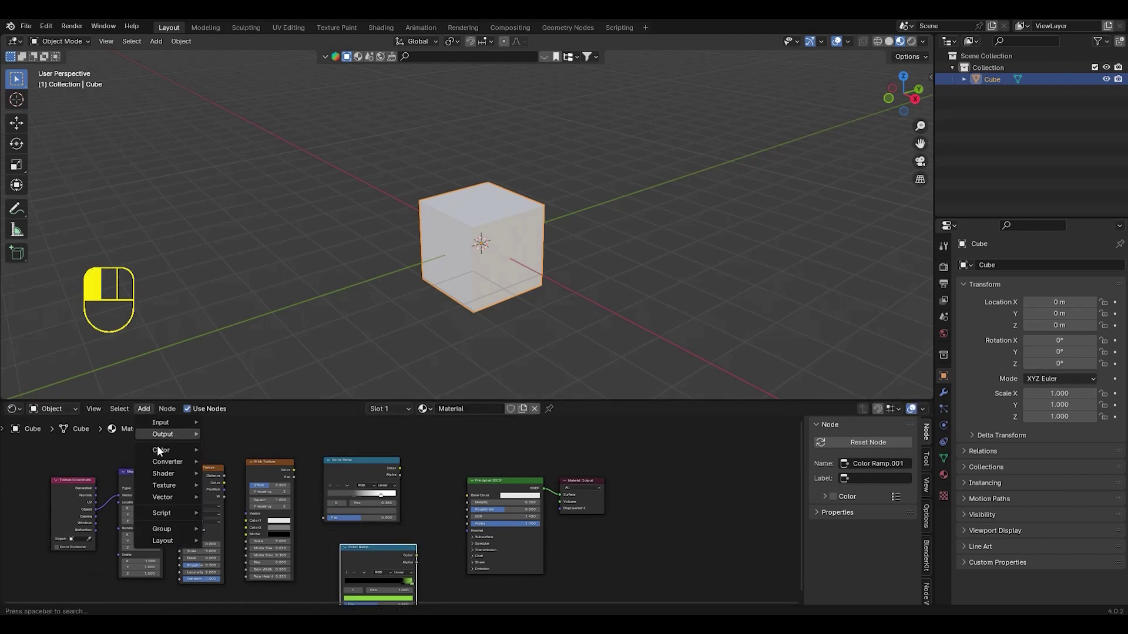
{"action": "mouse_move", "coordinate": [173, 498]}
{"action": "left_click", "coordinate": [209, 497]}
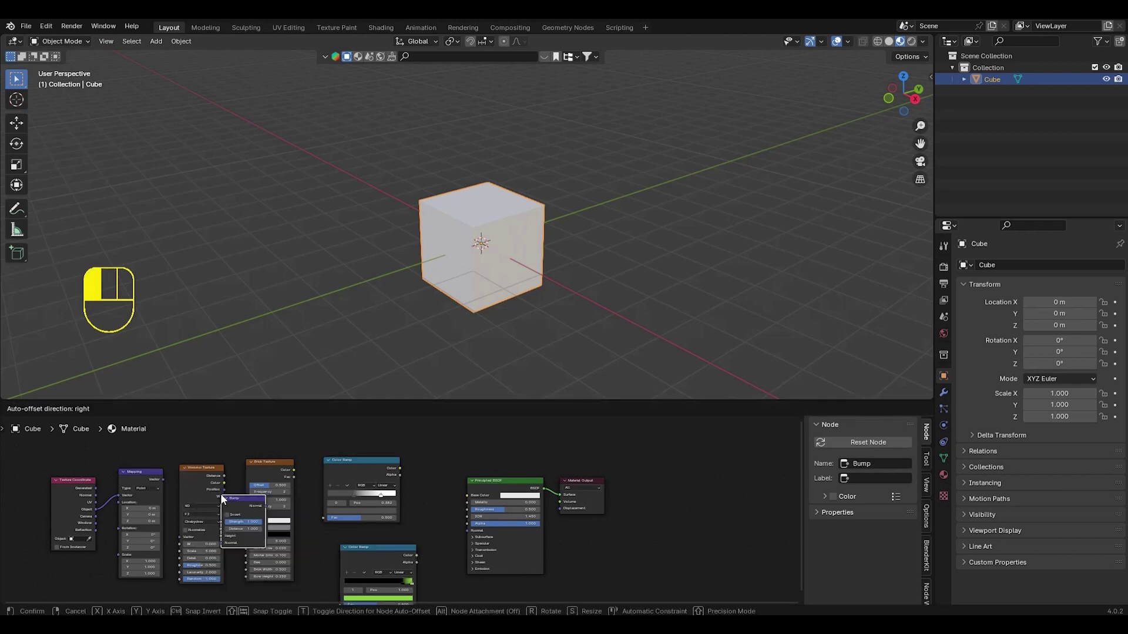
{"action": "left_click", "coordinate": [409, 481]}
{"action": "key", "text": "Home"}
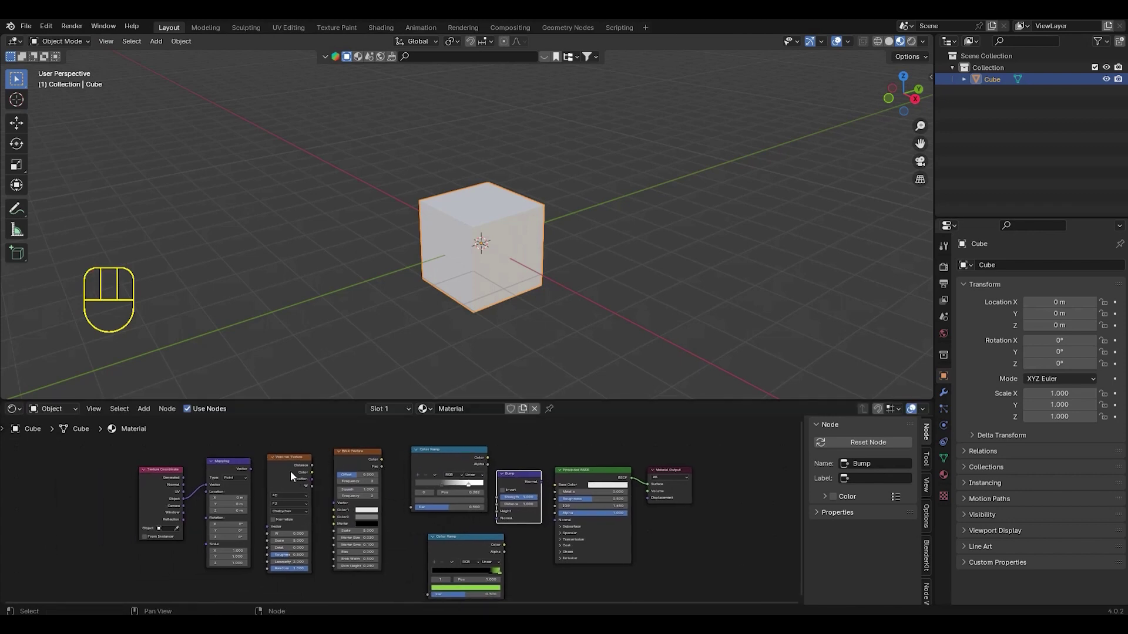
- Chain the nodes: Mapping Vector to Voronoi Vector, Voronoi Color to Brick Texture Vector, and Brick Texture Color to the upper Color Ramp's Fac
{"action": "left_click_drag", "start_coordinate": [251, 451], "coordinate": [269, 521]}
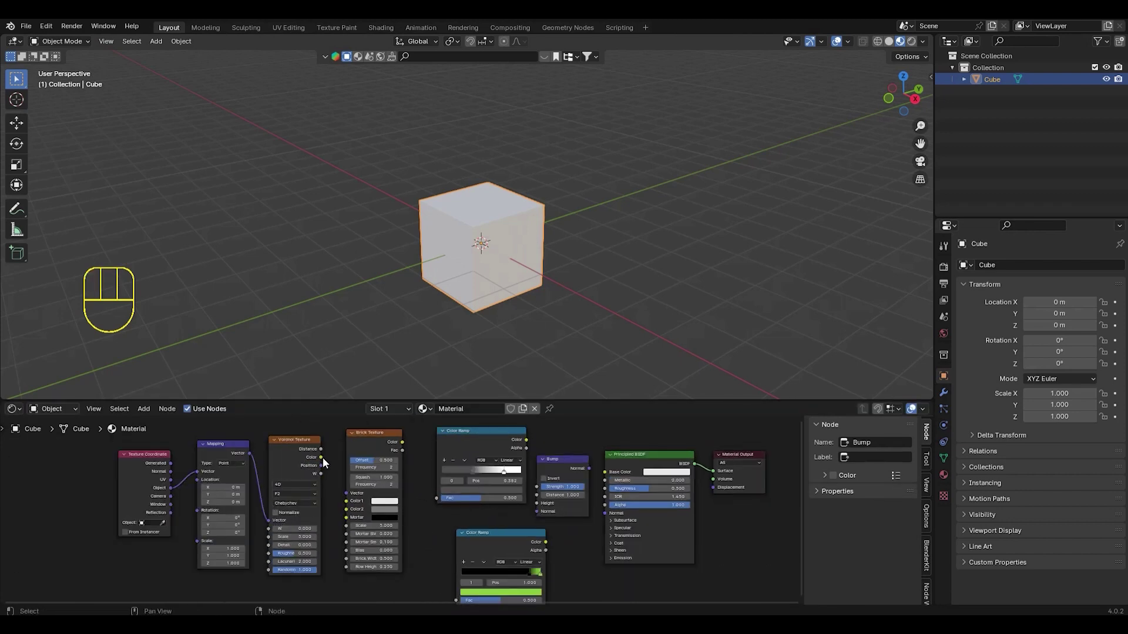
{"action": "left_click_drag", "start_coordinate": [322, 457], "coordinate": [347, 493]}
{"action": "middle_click_drag", "start_coordinate": [420, 495], "coordinate": [338, 499]}
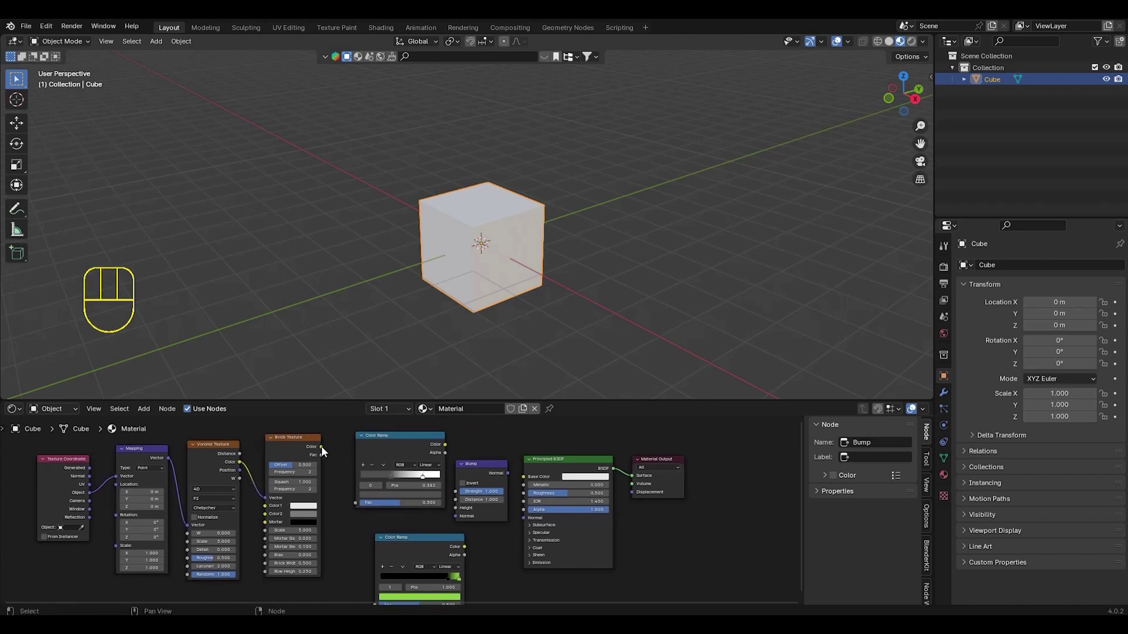
{"action": "left_click_drag", "start_coordinate": [322, 446], "coordinate": [355, 501]}
- Connect the upper Color Ramp's Color to the Principled BSDF Base Color and nudge the Principled BSDF and Material Output nodes
{"action": "middle_click_drag", "start_coordinate": [409, 514], "coordinate": [352, 512]}
{"action": "middle_click_drag", "start_coordinate": [395, 454], "coordinate": [363, 452]}
{"action": "left_click_drag", "start_coordinate": [326, 449], "coordinate": [404, 481]}
{"action": "mouse_move", "coordinate": [448, 451]}
{"action": "left_mouse_down"}
{"action": "mouse_move", "coordinate": [450, 462]}
{"action": "mouse_move", "coordinate": [457, 441]}
{"action": "left_mouse_up"}
{"action": "left_click_drag", "start_coordinate": [523, 461], "coordinate": [537, 434]}
{"action": "middle_click_drag", "start_coordinate": [345, 490], "coordinate": [412, 461]}
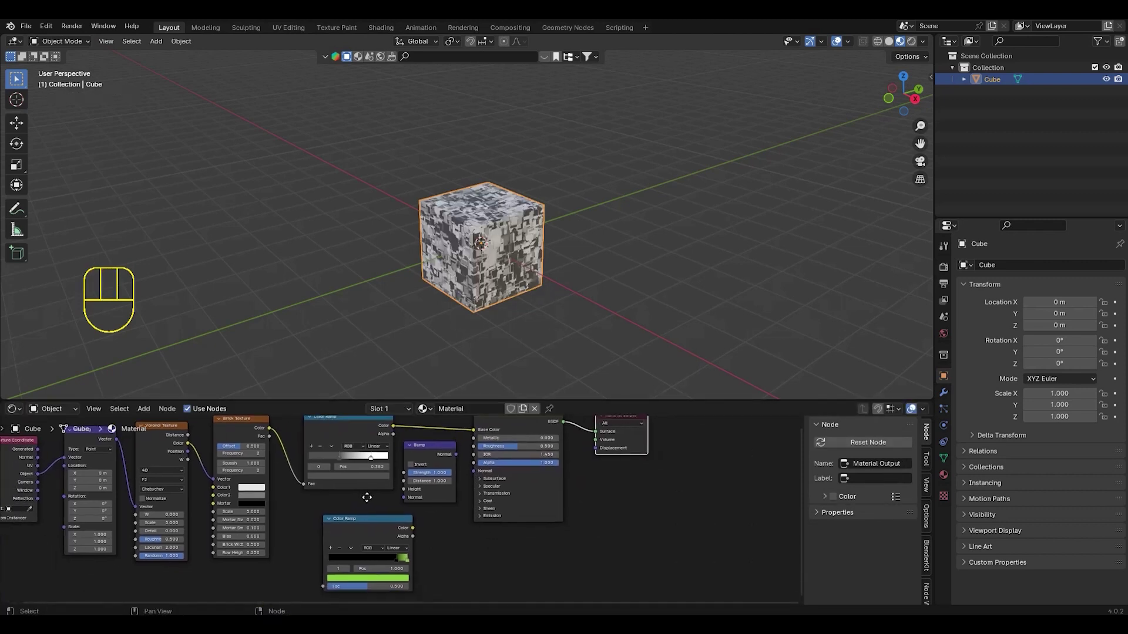
- Connect the Brick Texture's Color output to the lower Color Ramp's Fac input
{"action": "scroll", "coordinate": [350, 496], "scroll_direction": "down", "scroll_amount": 2}
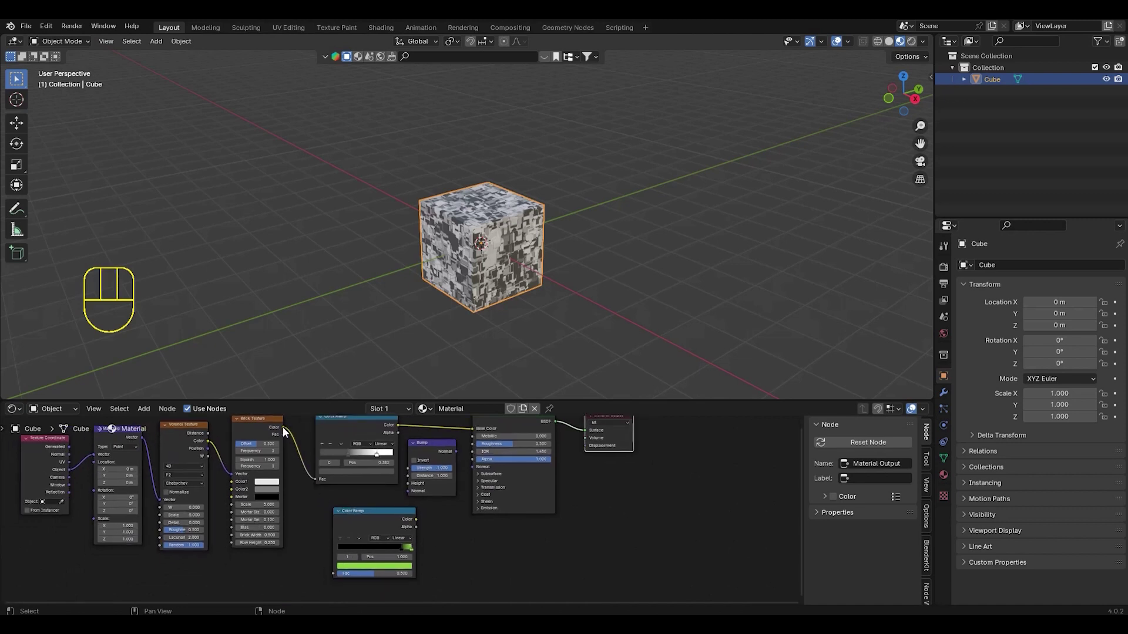
{"action": "left_click_drag", "start_coordinate": [283, 428], "coordinate": [333, 571]}
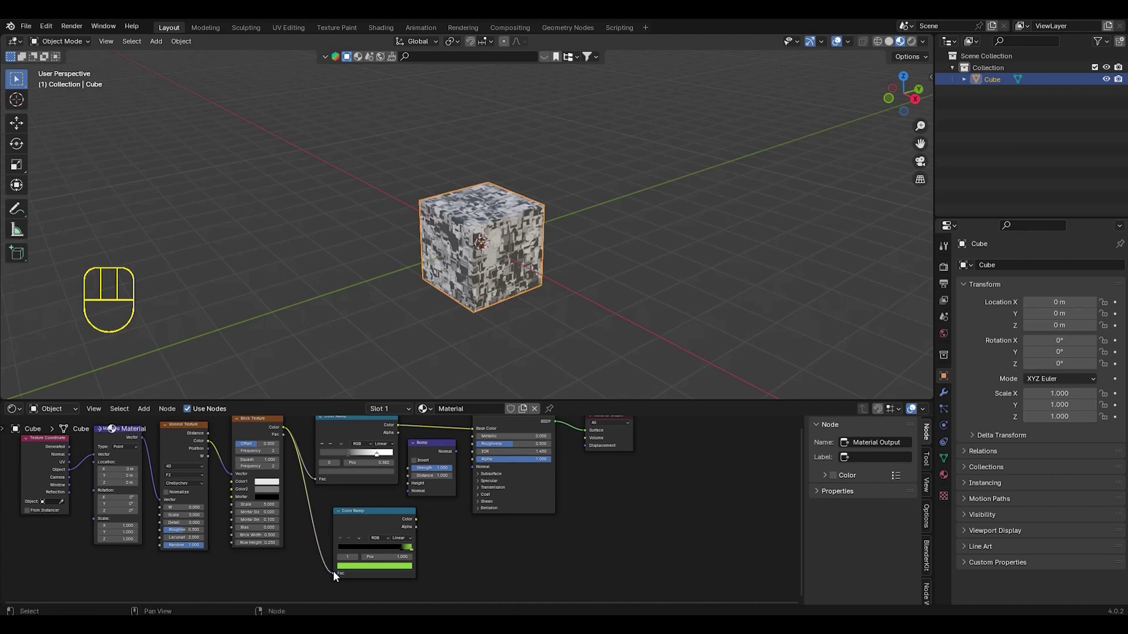
{"action": "middle_click_drag", "start_coordinate": [445, 551], "coordinate": [409, 558]}
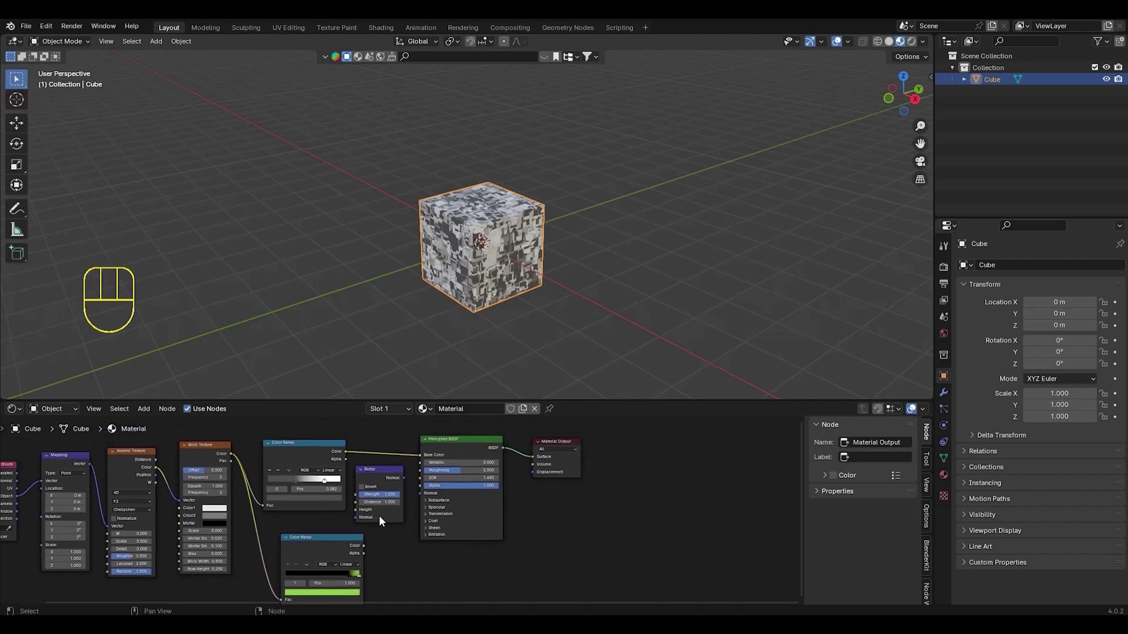
- Connect the upper Color Ramp's Color to the Bump Height, and the Bump Normal to the Principled BSDF Normal
{"action": "scroll", "coordinate": [379, 520], "scroll_direction": "up", "scroll_amount": 1}
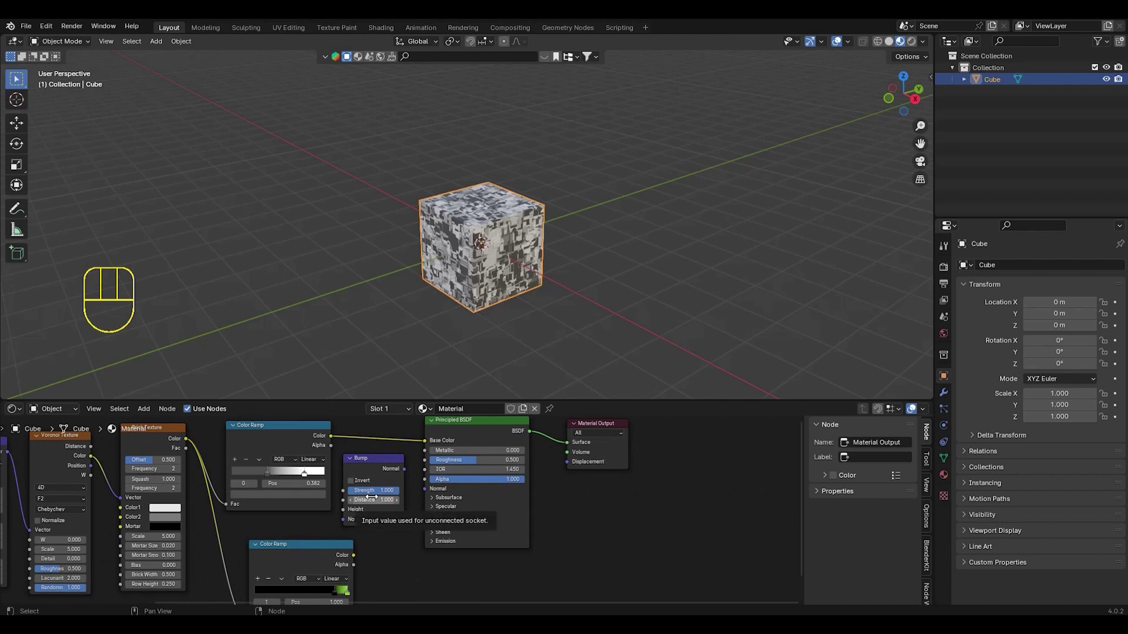
{"action": "left_click_drag", "start_coordinate": [331, 436], "coordinate": [344, 509]}
{"action": "left_click_drag", "start_coordinate": [405, 468], "coordinate": [424, 486]}
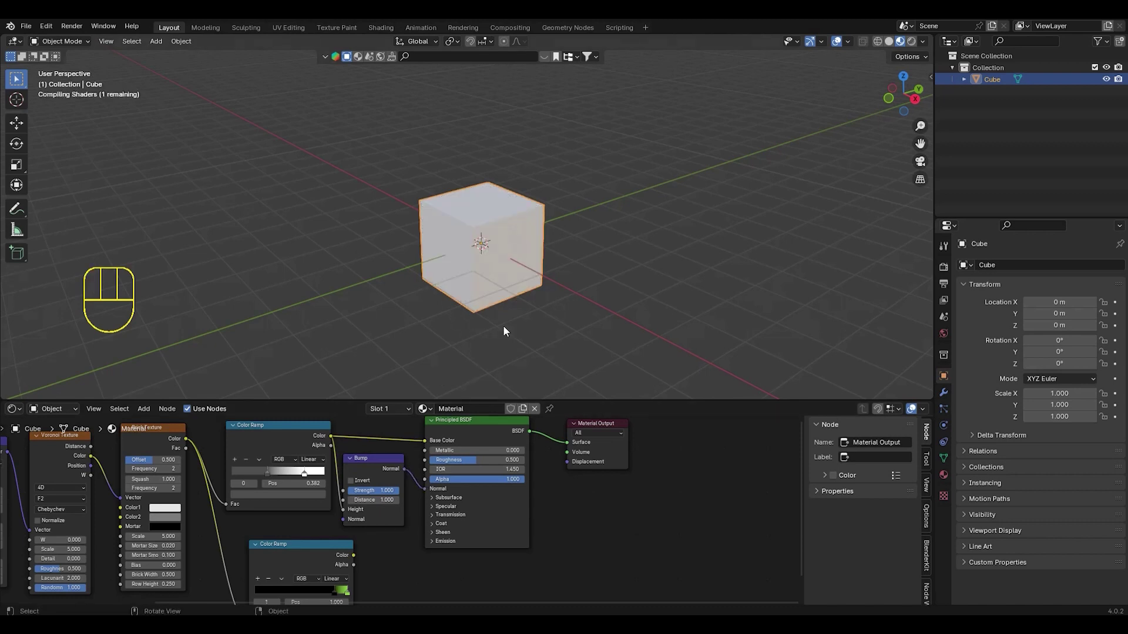
- Connect the lower Color Ramp's Color to the Principled BSDF Emission Color and set the Emission Strength to 5.8
{"action": "middle_click_drag", "start_coordinate": [395, 534], "coordinate": [399, 512]}
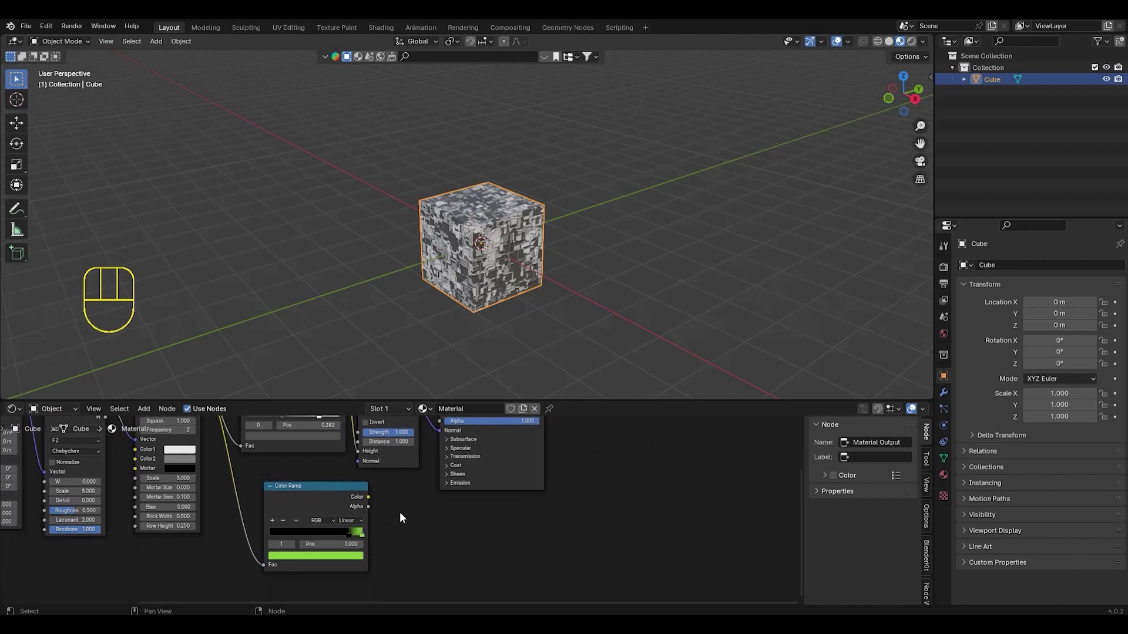
{"action": "left_click", "coordinate": [446, 482]}
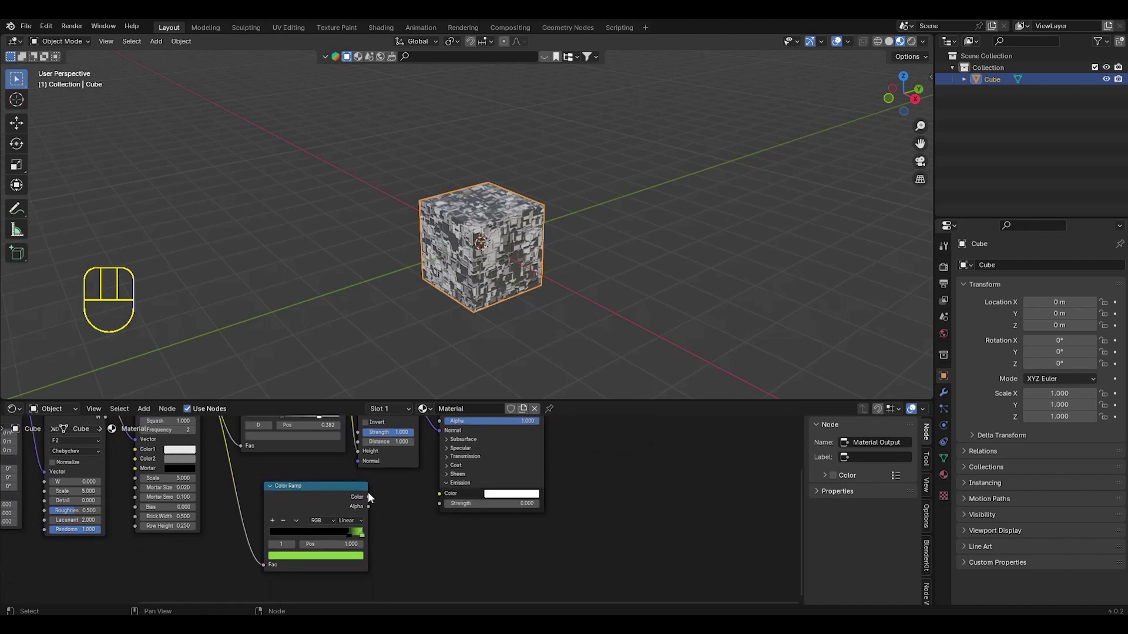
{"action": "left_click_drag", "start_coordinate": [368, 497], "coordinate": [440, 494]}
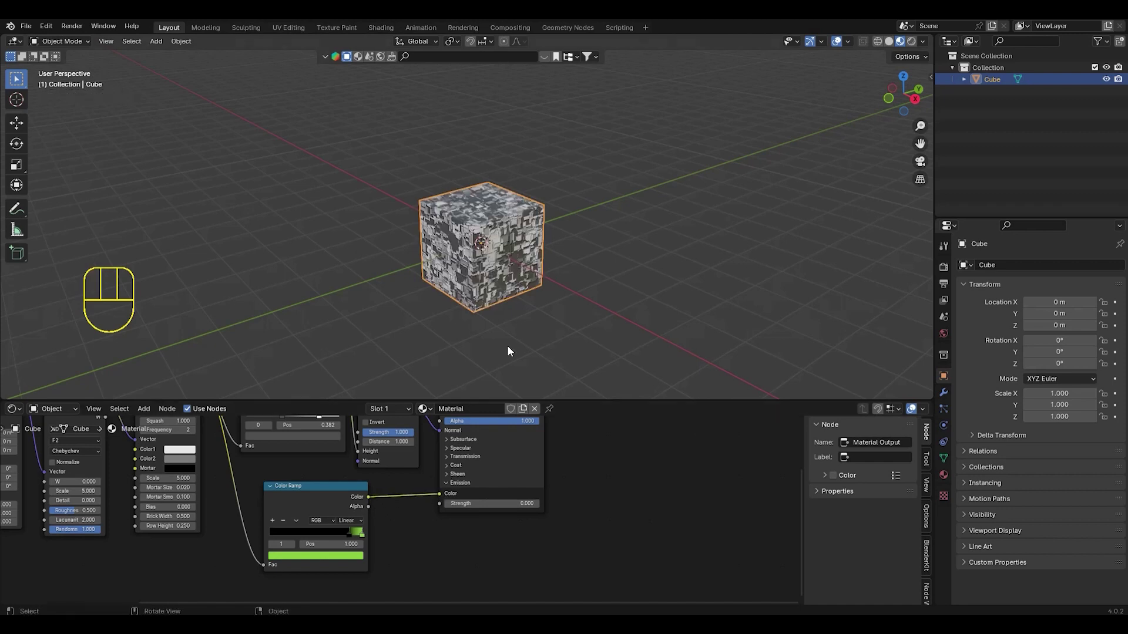
{"action": "middle_click_drag", "start_coordinate": [524, 320], "coordinate": [528, 309]}
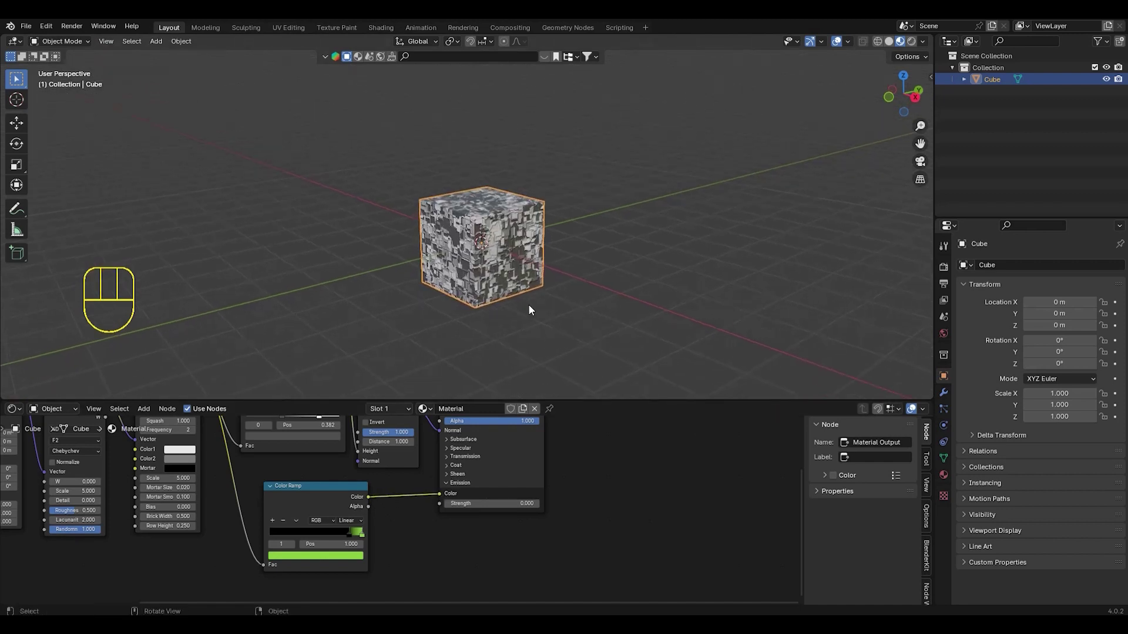
{"action": "scroll", "coordinate": [386, 481], "scroll_direction": "up", "scroll_amount": 1, "text": "shift"}
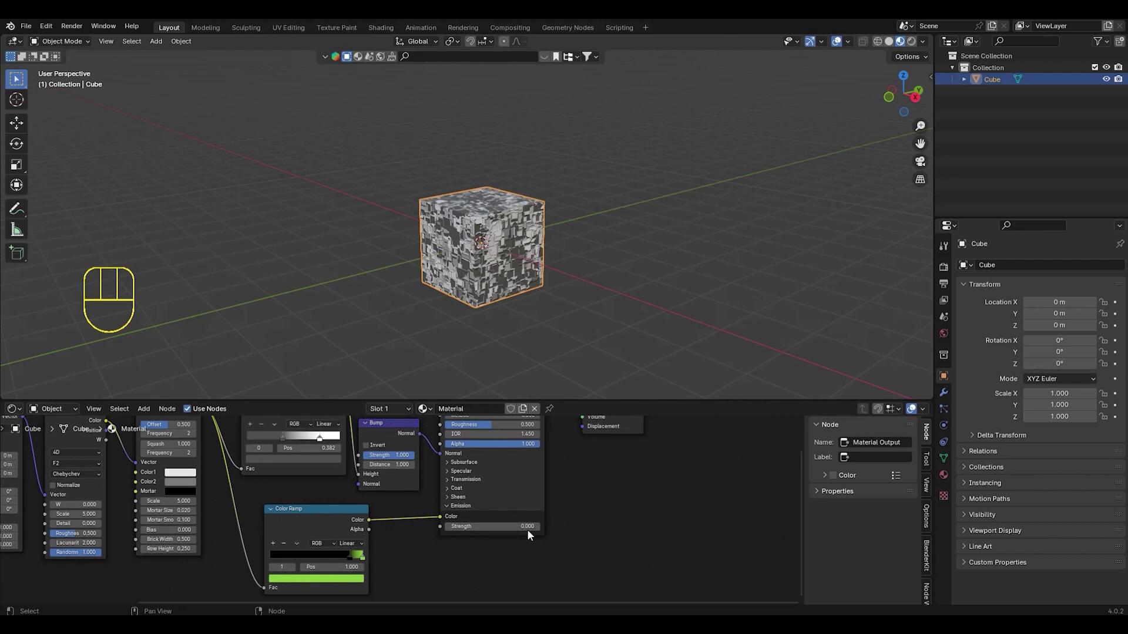
{"action": "mouse_move", "coordinate": [527, 529]}
{"action": "left_mouse_down"}
{"action": "mouse_move", "coordinate": [546, 530]}
{"action": "mouse_move", "coordinate": [566, 329]}
{"action": "left_mouse_up"}
{"action": "middle_click_drag", "start_coordinate": [566, 329], "coordinate": [583, 291]}
- Darken the upper Color Ramp's white stop to a mid grey
{"action": "middle_click_drag", "start_coordinate": [456, 449], "coordinate": [503, 508]}
{"action": "scroll", "coordinate": [417, 504], "scroll_direction": "up", "scroll_amount": 3}
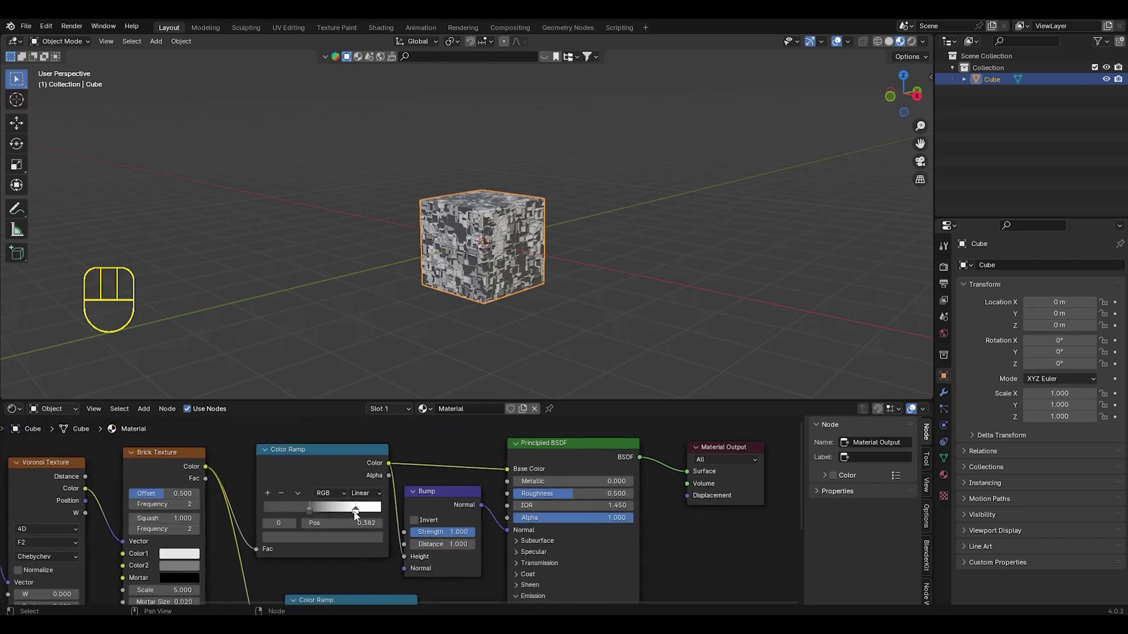
{"action": "left_click", "coordinate": [356, 511]}
{"action": "left_click", "coordinate": [362, 537]}
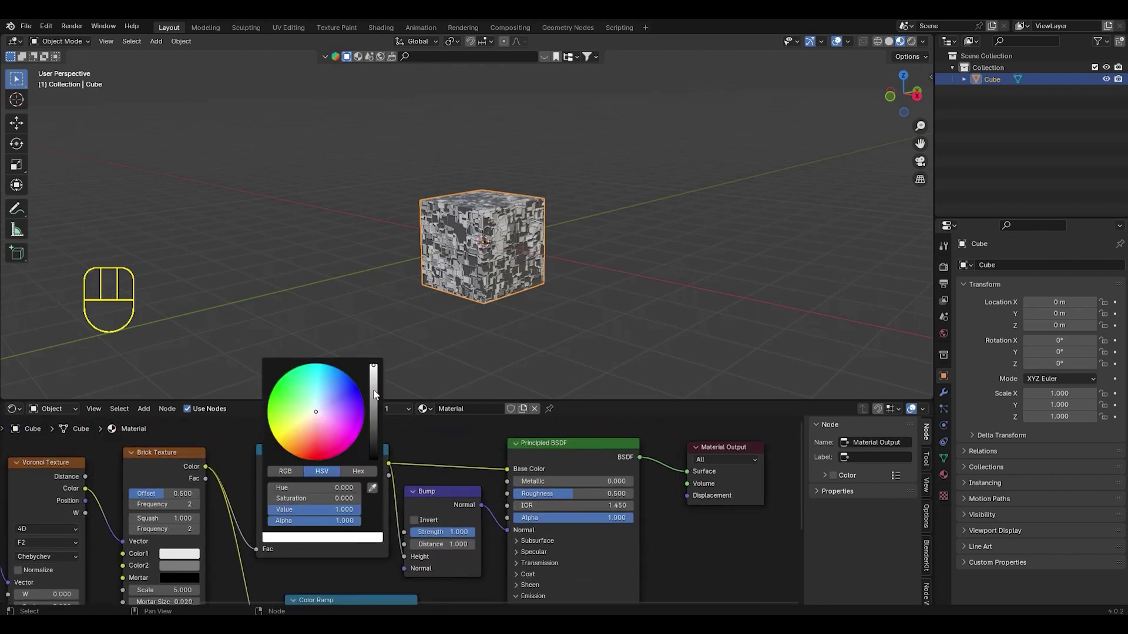
{"action": "left_click_drag", "start_coordinate": [374, 395], "coordinate": [373, 406]}
{"action": "left_click", "coordinate": [591, 312]}
- Set the Principled BSDF's Metallic value to about 0.677
{"action": "scroll", "coordinate": [552, 270], "scroll_direction": "up", "scroll_amount": 4}
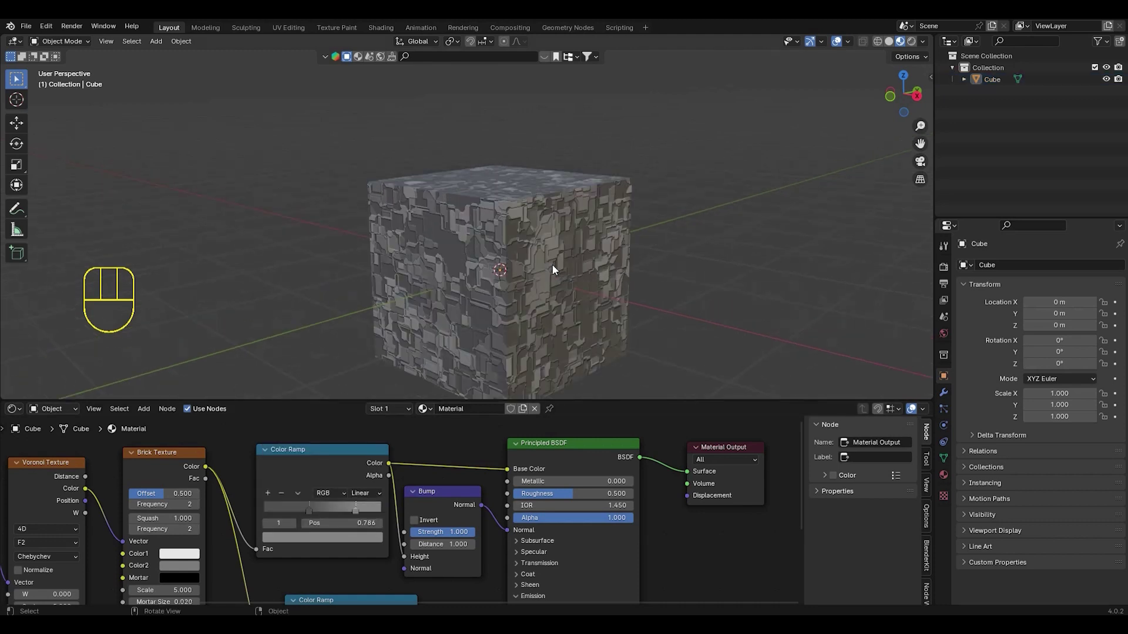
{"action": "middle_click_drag", "start_coordinate": [552, 269], "coordinate": [561, 270]}
{"action": "scroll", "coordinate": [588, 441], "scroll_direction": "down", "scroll_amount": 1}
{"action": "left_click_drag", "start_coordinate": [558, 439], "coordinate": [609, 444]}
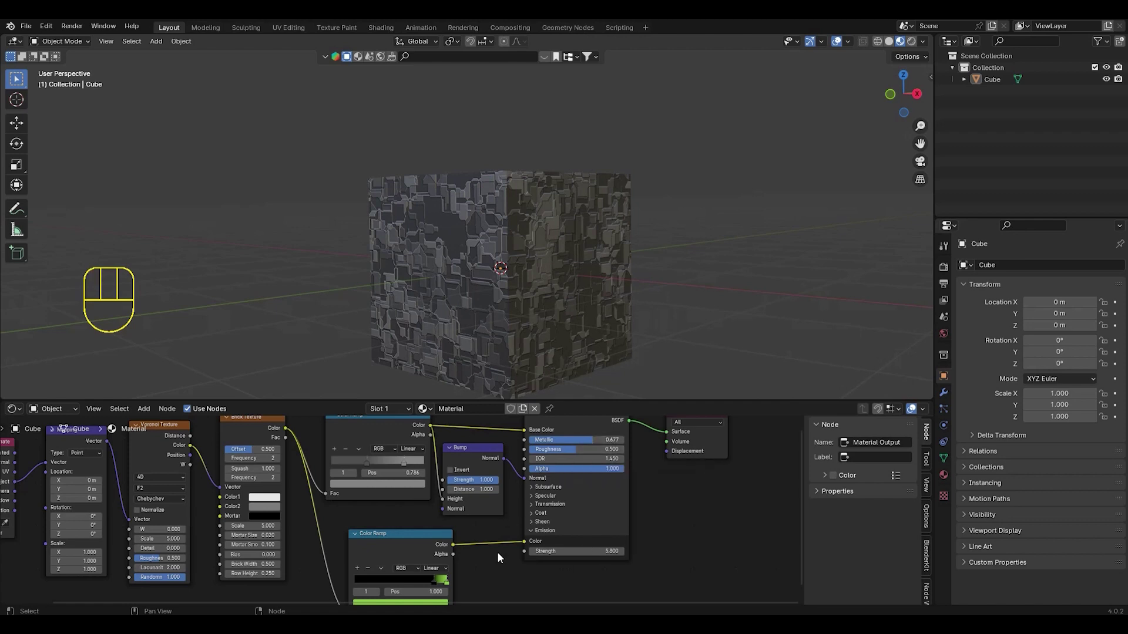
{"action": "middle_click_drag", "start_coordinate": [577, 345], "coordinate": [649, 272]}
- Select the cube and switch the 3D viewport to Rendered shading
{"action": "left_click", "coordinate": [567, 286]}
{"action": "mouse_move", "coordinate": [756, 198]}
{"action": "middle_mouse_down"}
{"action": "mouse_move", "coordinate": [730, 210]}
{"action": "mouse_move", "coordinate": [734, 200]}
{"action": "middle_mouse_up"}
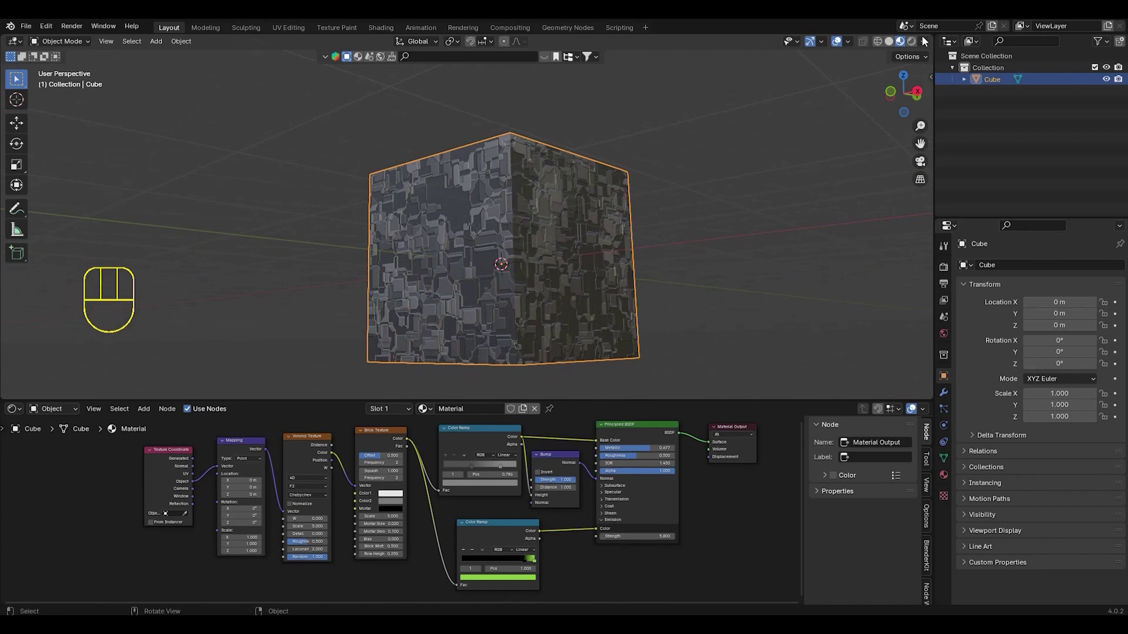
{"action": "left_click", "coordinate": [914, 42]}
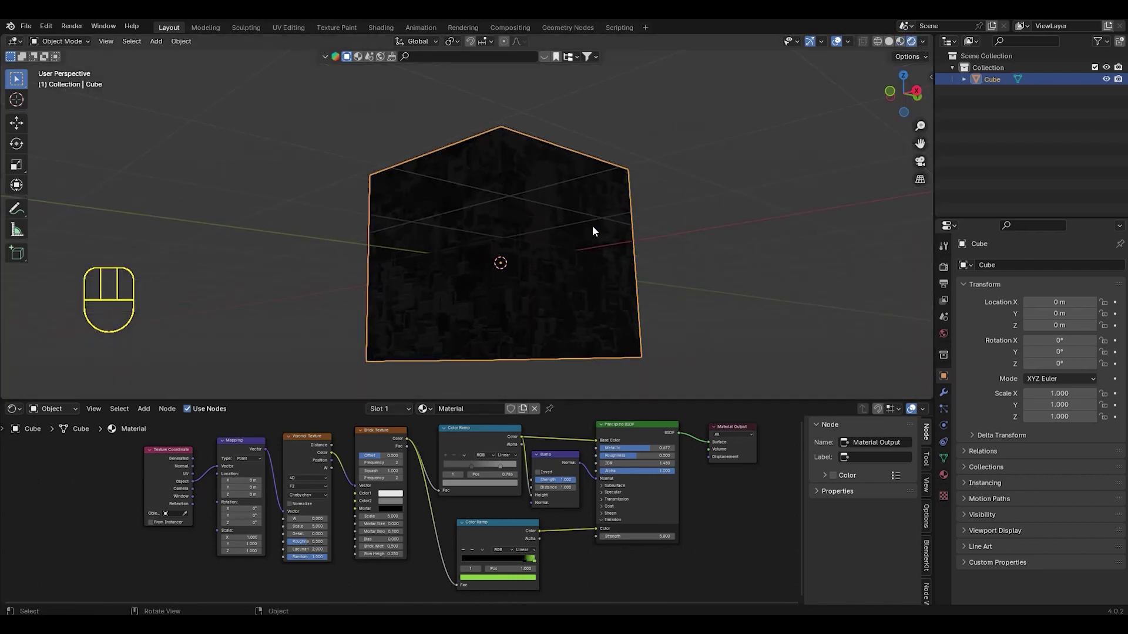
{"action": "middle_click_drag", "start_coordinate": [635, 249], "coordinate": [621, 240]}
- Move the lower Color Ramp's black stop to 0.718 to widen the green emission areas on the cube
{"action": "middle_click_drag", "start_coordinate": [556, 496], "coordinate": [544, 477]}
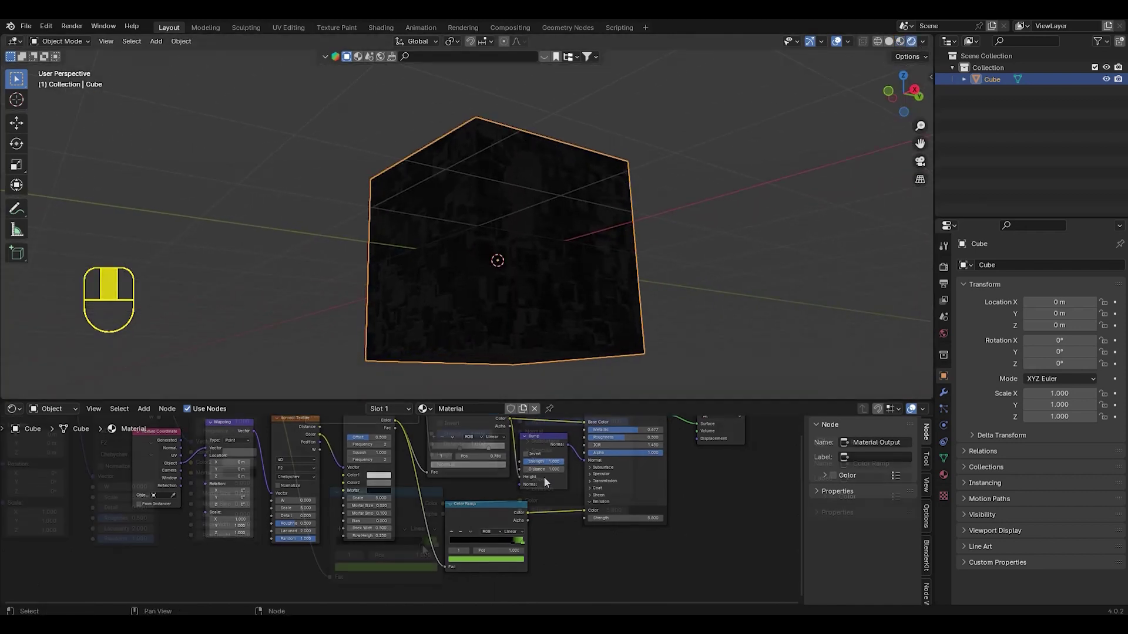
{"action": "mouse_move", "coordinate": [414, 547]}
{"action": "left_mouse_down"}
{"action": "mouse_move", "coordinate": [386, 542]}
{"action": "mouse_move", "coordinate": [410, 544]}
{"action": "left_mouse_up"}
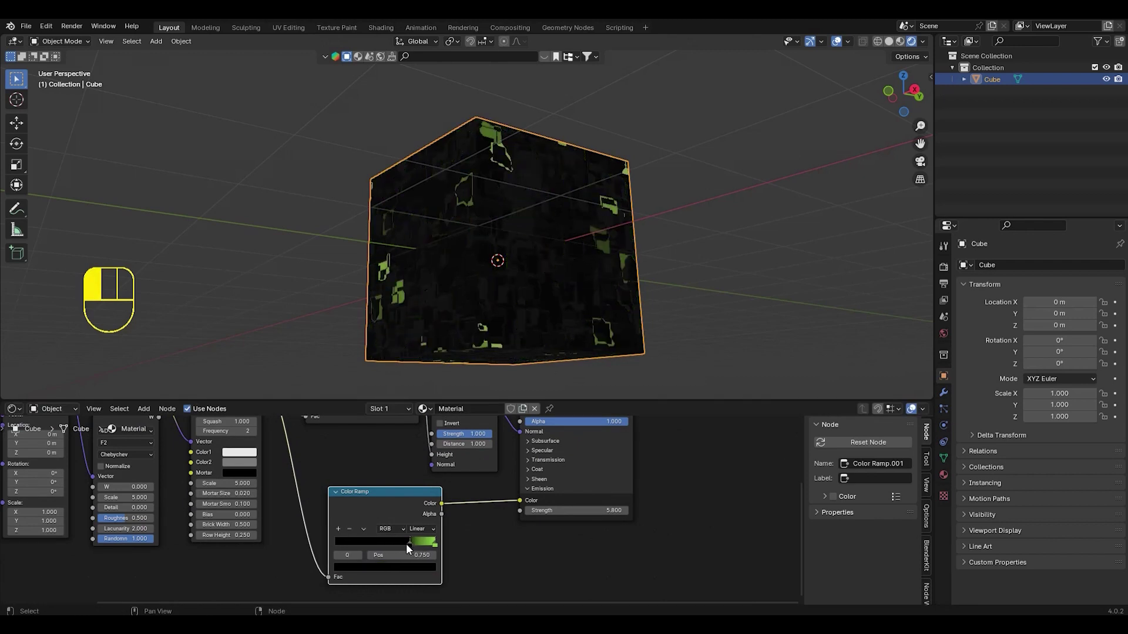
{"action": "left_click_drag", "start_coordinate": [406, 544], "coordinate": [403, 544]}
{"action": "middle_click_drag", "start_coordinate": [553, 318], "coordinate": [587, 295]}
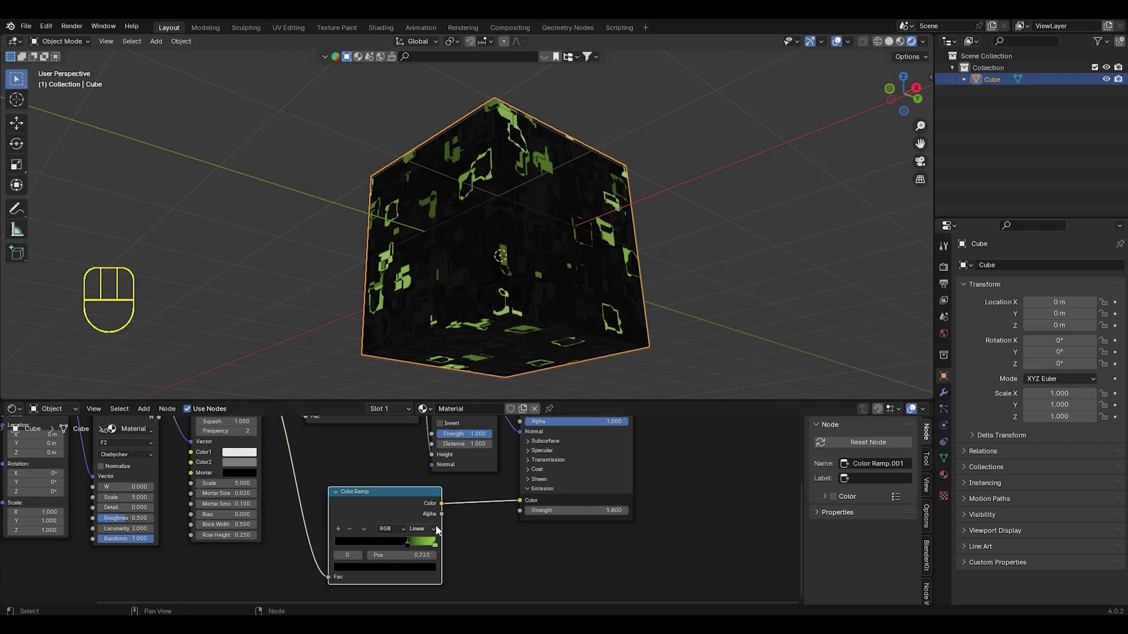
{"action": "left_click_drag", "start_coordinate": [435, 543], "coordinate": [407, 544]}
{"action": "middle_click_drag", "start_coordinate": [528, 352], "coordinate": [387, 201]}
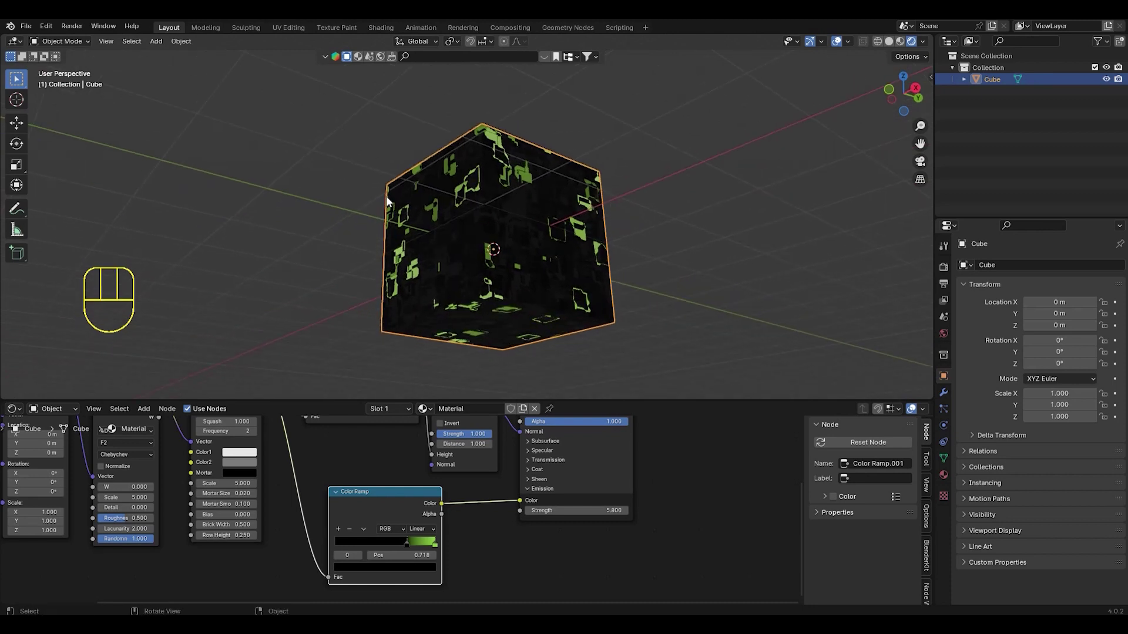
- Deselect the cube and add a Sun light to the scene
{"action": "left_click", "coordinate": [356, 192]}
{"action": "left_click_drag", "start_coordinate": [156, 41], "coordinate": [288, 207]}
{"action": "middle_click_drag", "start_coordinate": [288, 207], "coordinate": [516, 213]}
{"action": "scroll", "coordinate": [531, 252], "scroll_direction": "down", "scroll_amount": 3}
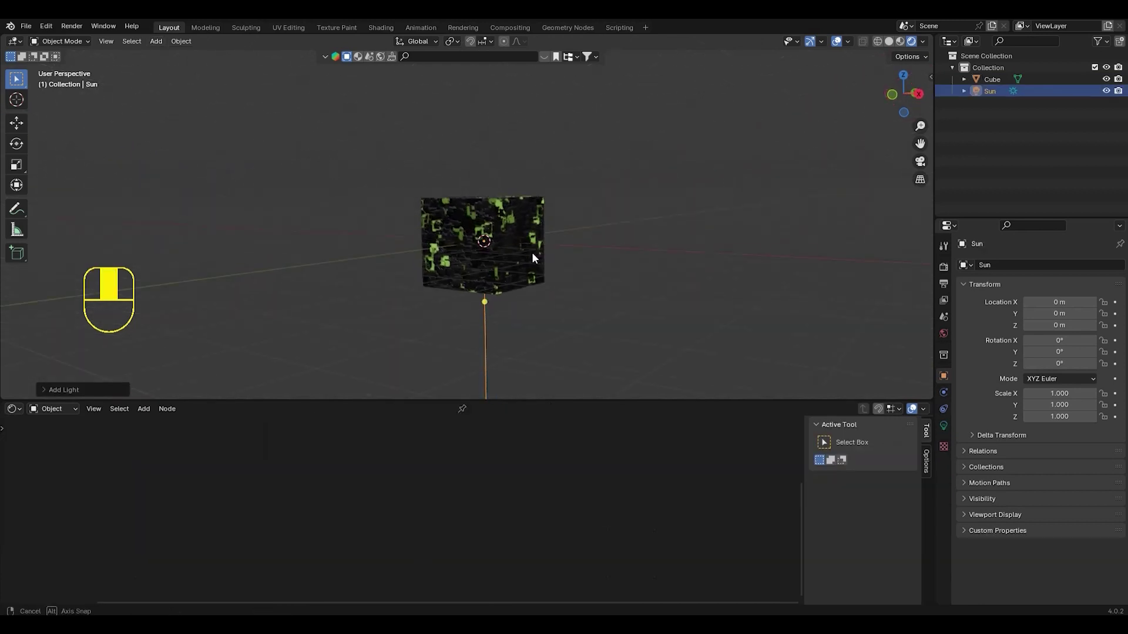
- Move the Sun light about 4.3 m along X and rotate it about 55.4° around the Y axis
{"action": "left_click", "coordinate": [17, 122]}
{"action": "left_click_drag", "start_coordinate": [528, 246], "coordinate": [731, 270]}
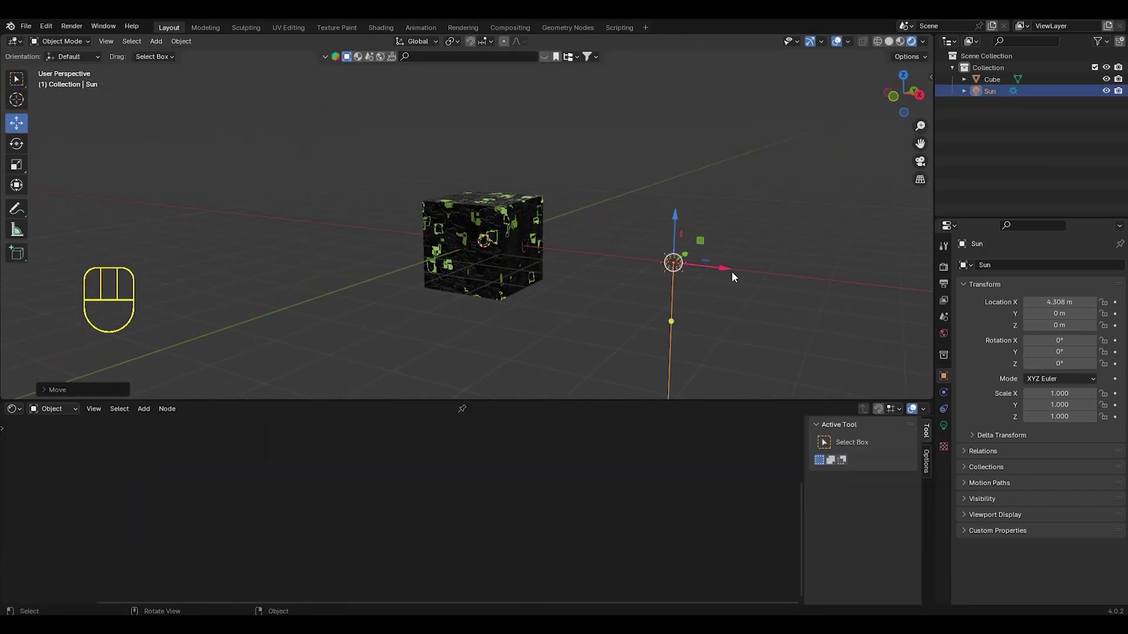
{"action": "middle_click_drag", "start_coordinate": [732, 270], "coordinate": [815, 294]}
{"action": "key", "text": "r"}
{"action": "key", "text": "y"}
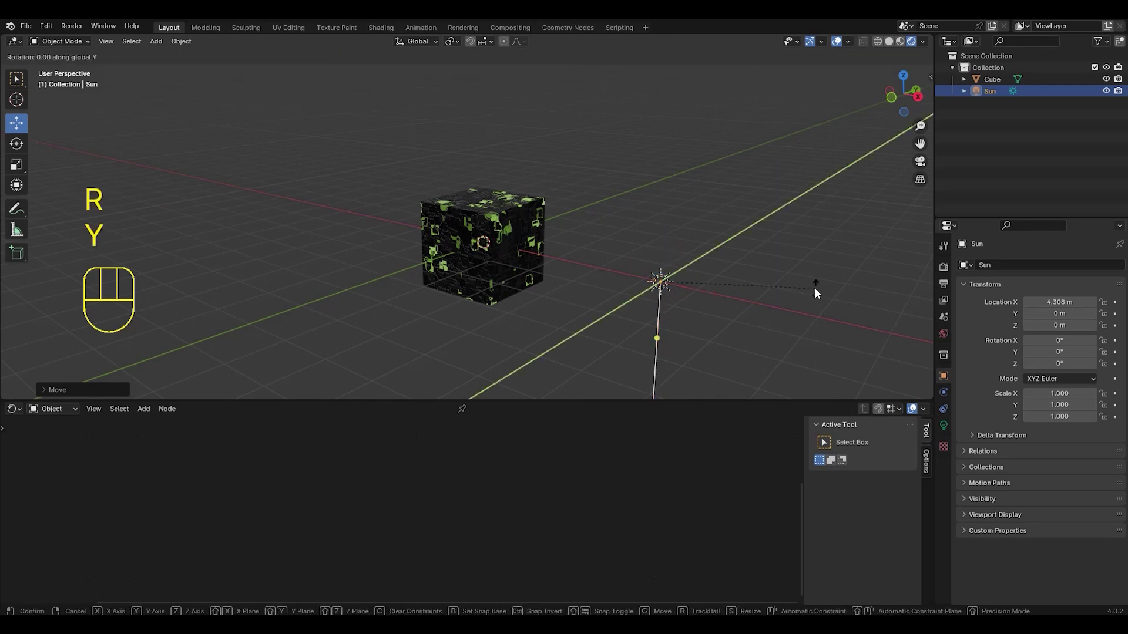
{"action": "left_click", "coordinate": [699, 341]}
{"action": "middle_click_drag", "start_coordinate": [699, 342], "coordinate": [684, 249]}
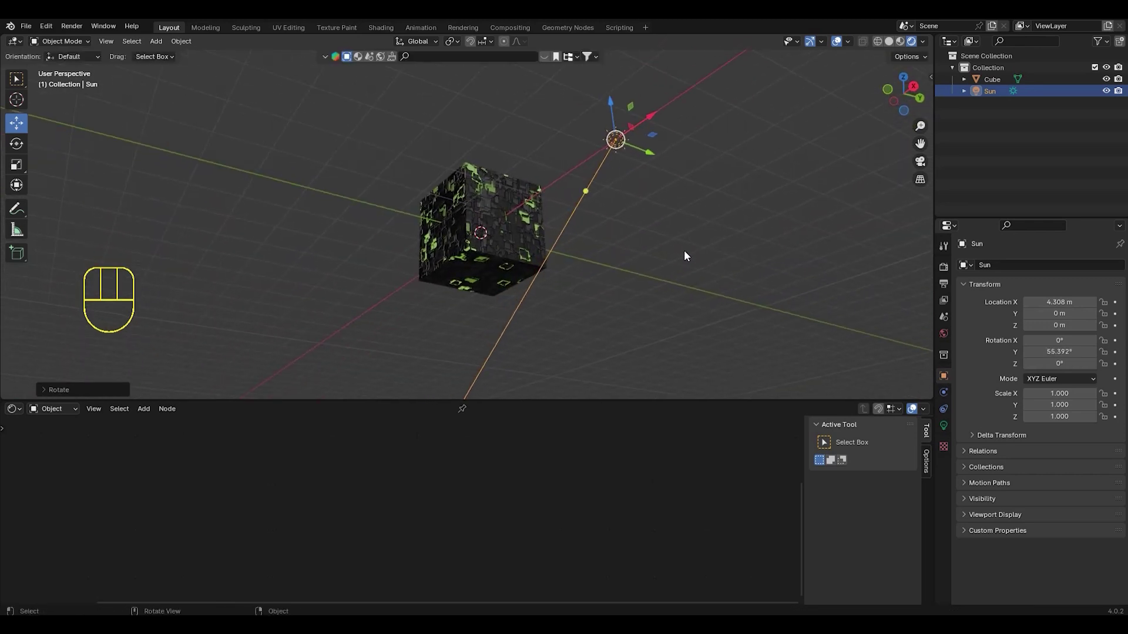
- Rotate the Sun light in the negative direction around the global Z axis to change the angle at which it lights the cube
{"action": "key", "text": "r"}
{"action": "key", "text": "x"}
{"action": "key", "text": "z"}
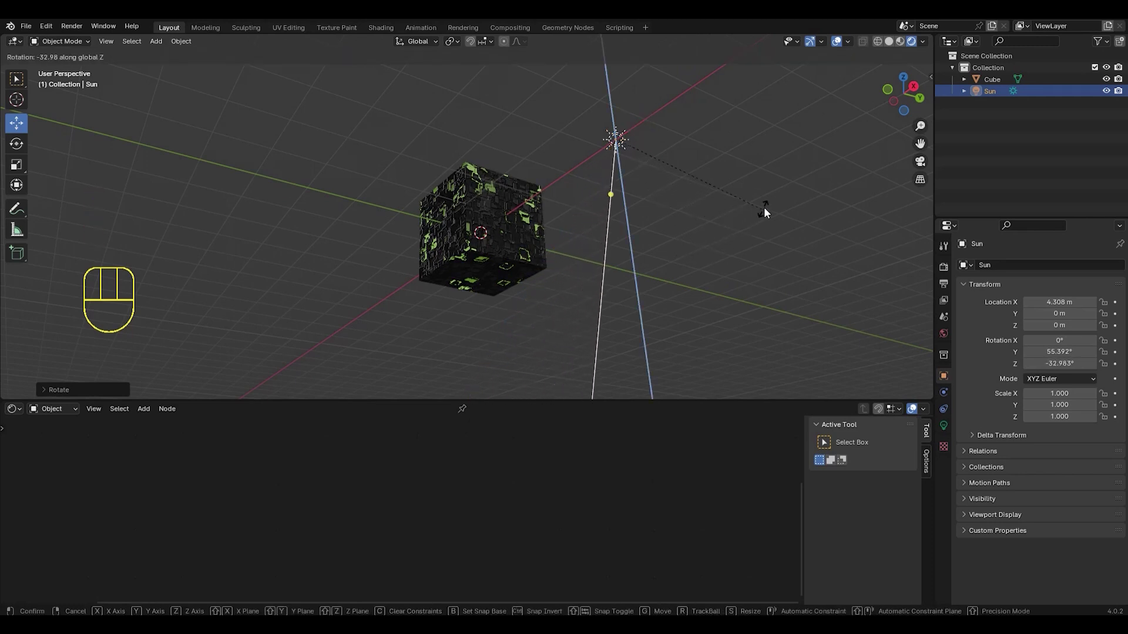
{"action": "left_click", "coordinate": [773, 203]}
- Set the Sun light's strength to 5
{"action": "left_click", "coordinate": [944, 424]}
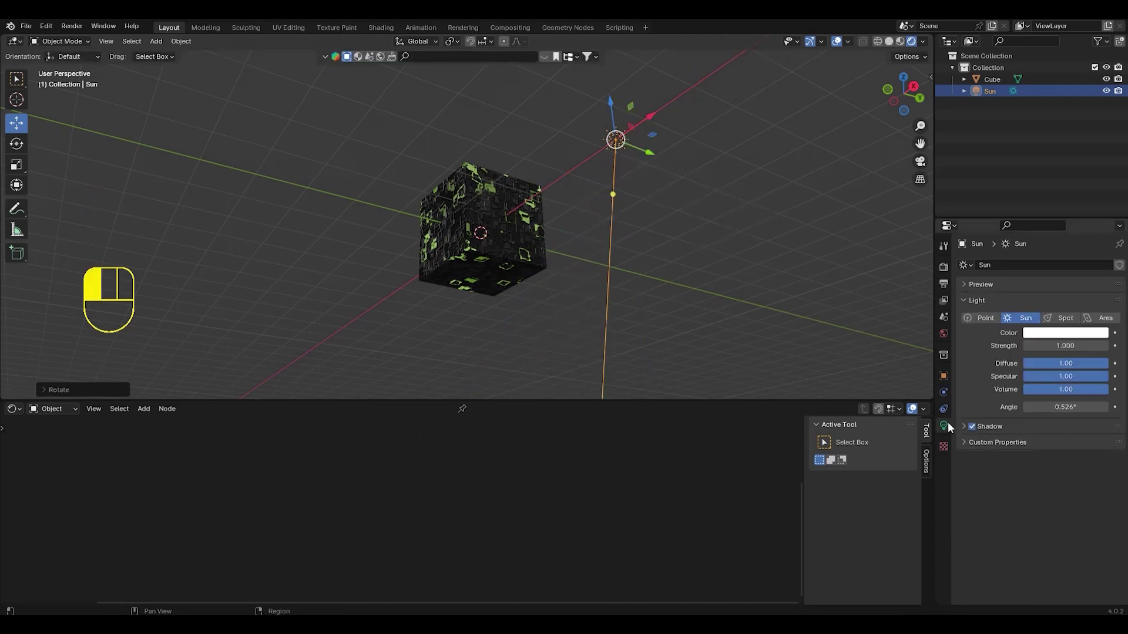
{"action": "left_click", "coordinate": [1057, 346]}
{"action": "type", "text": "5"}
{"action": "key", "text": "Return"}
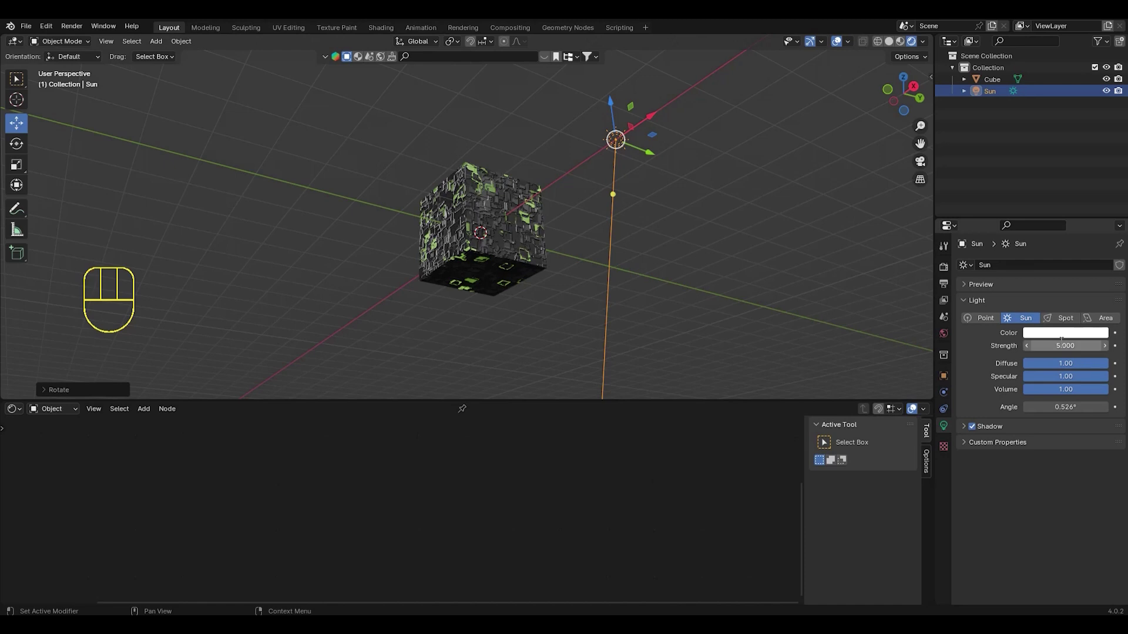
- Select the cube, lower its Principled BSDF roughness to about 0.336, and deselect the cube
{"action": "middle_click_drag", "start_coordinate": [617, 232], "coordinate": [589, 217]}
{"action": "scroll", "coordinate": [584, 218], "scroll_direction": "up", "scroll_amount": 5}
{"action": "left_click", "coordinate": [587, 216]}
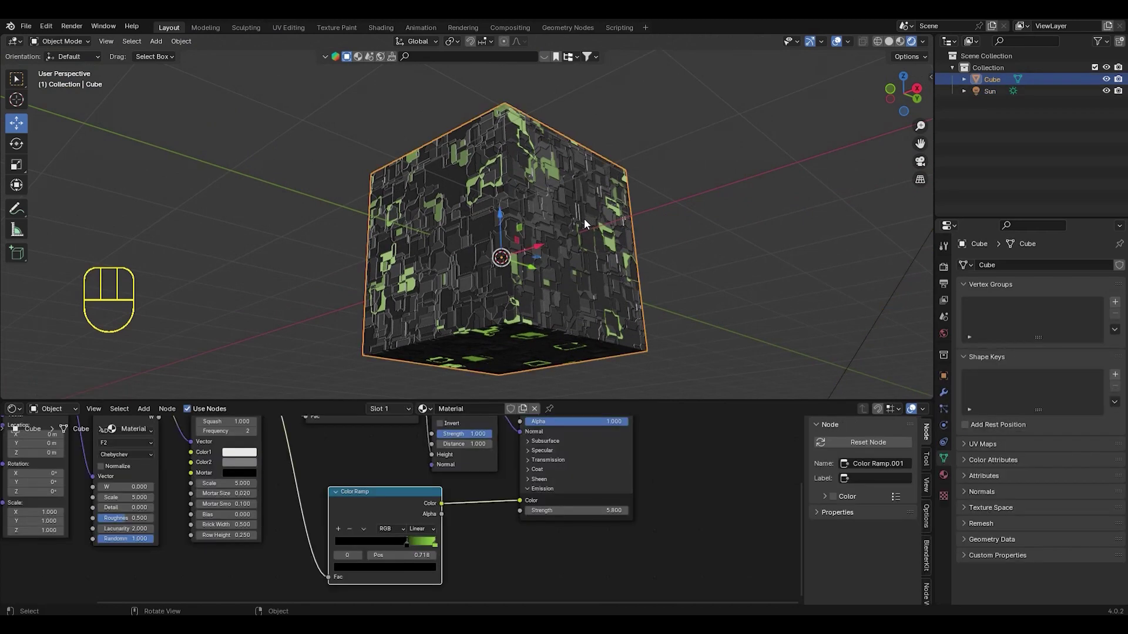
{"action": "scroll", "coordinate": [528, 499], "scroll_direction": "up", "scroll_amount": 2}
{"action": "middle_click_drag", "start_coordinate": [543, 510], "coordinate": [533, 520]}
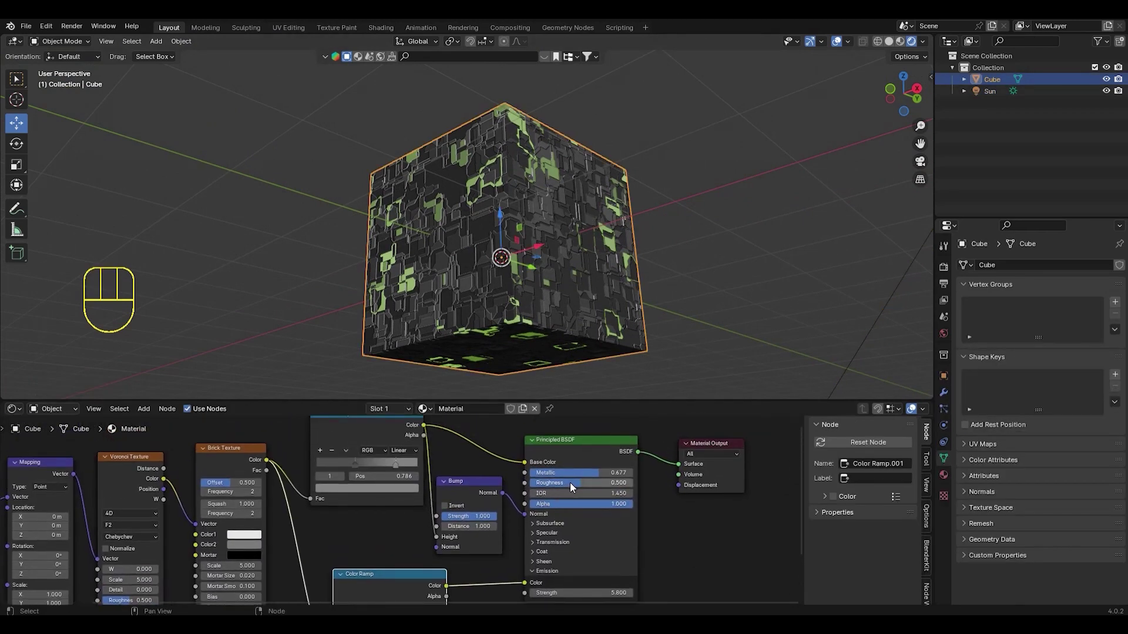
{"action": "mouse_move", "coordinate": [569, 482]}
{"action": "left_mouse_down"}
{"action": "mouse_move", "coordinate": [580, 484]}
{"action": "mouse_move", "coordinate": [558, 484]}
{"action": "left_mouse_up"}
{"action": "middle_click_drag", "start_coordinate": [617, 329], "coordinate": [634, 298]}
{"action": "left_click", "coordinate": [702, 243]}
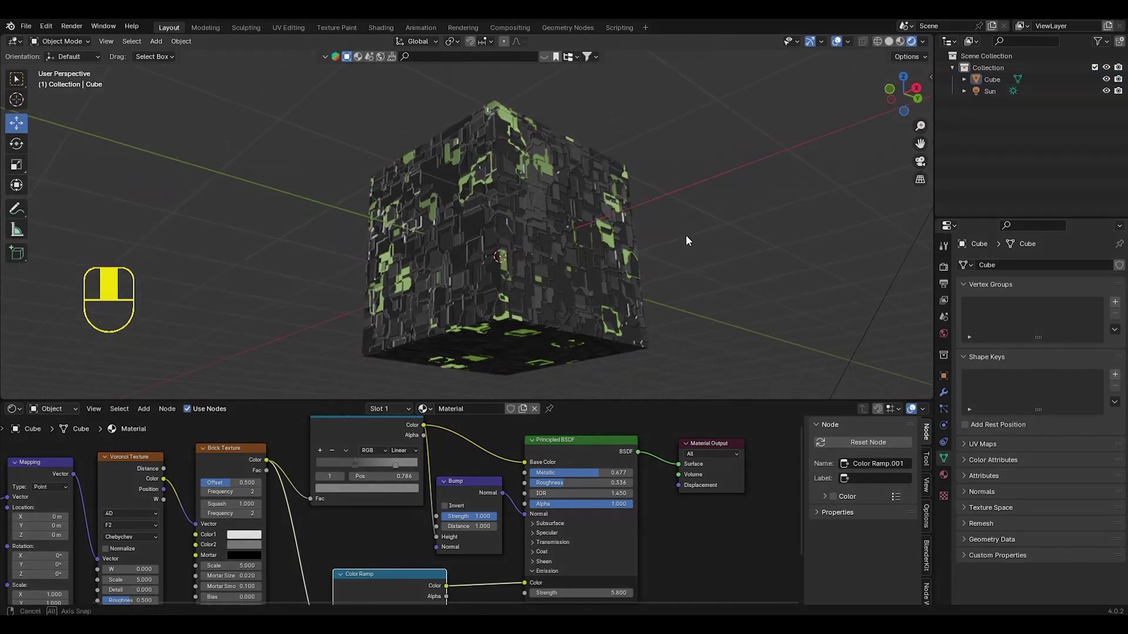